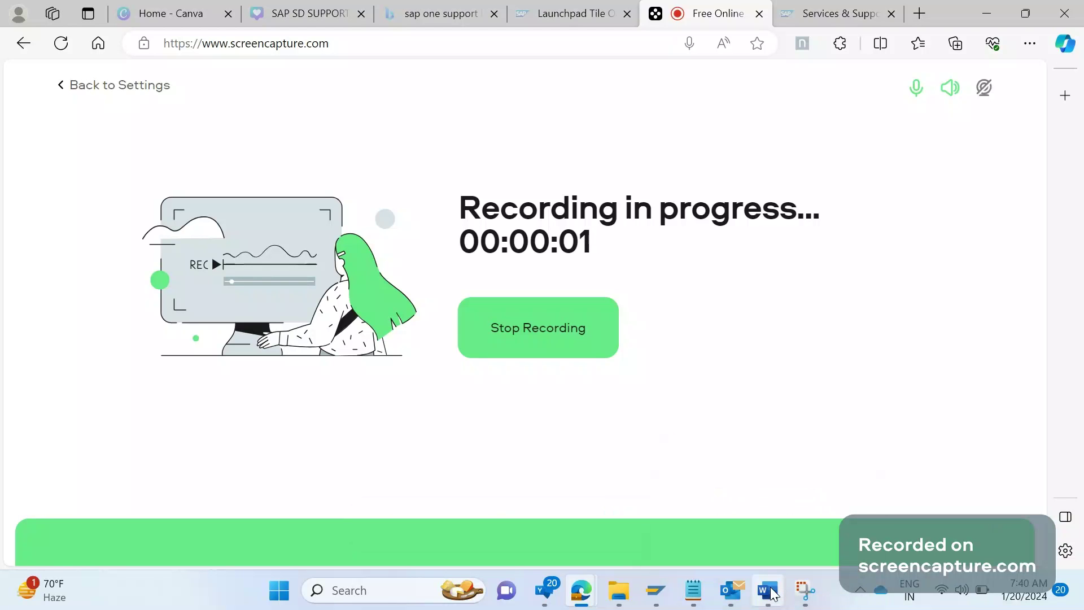
Bring the SAP SD Support realtime tickets notes in Word to the front, at Ticket 20
left_click(768, 591)
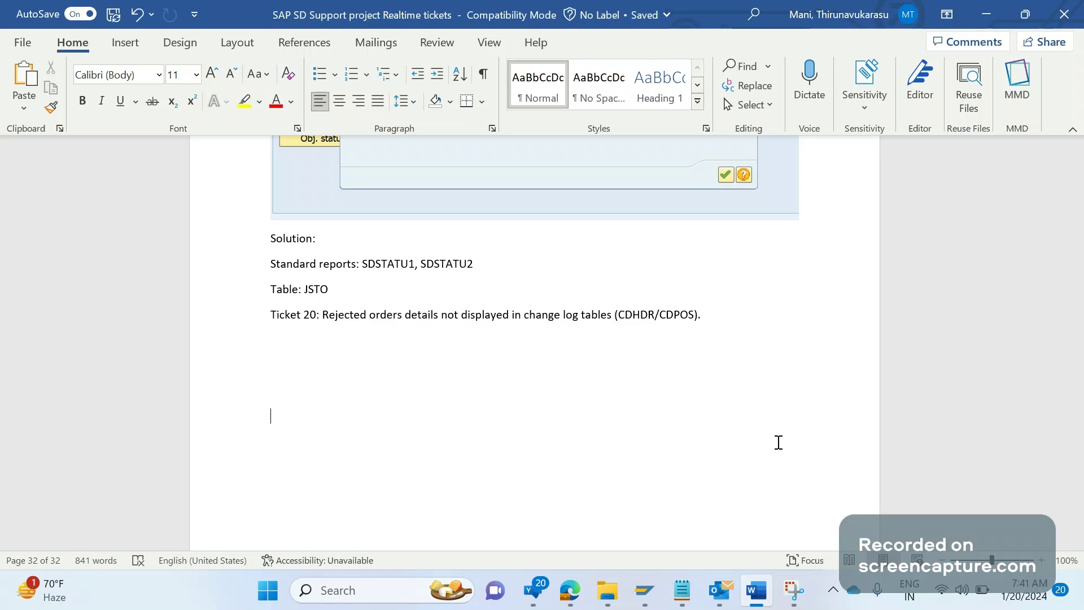
Log on to client 800 with the user's credentials, ending other logons, and enter VA03
left_click(644, 590)
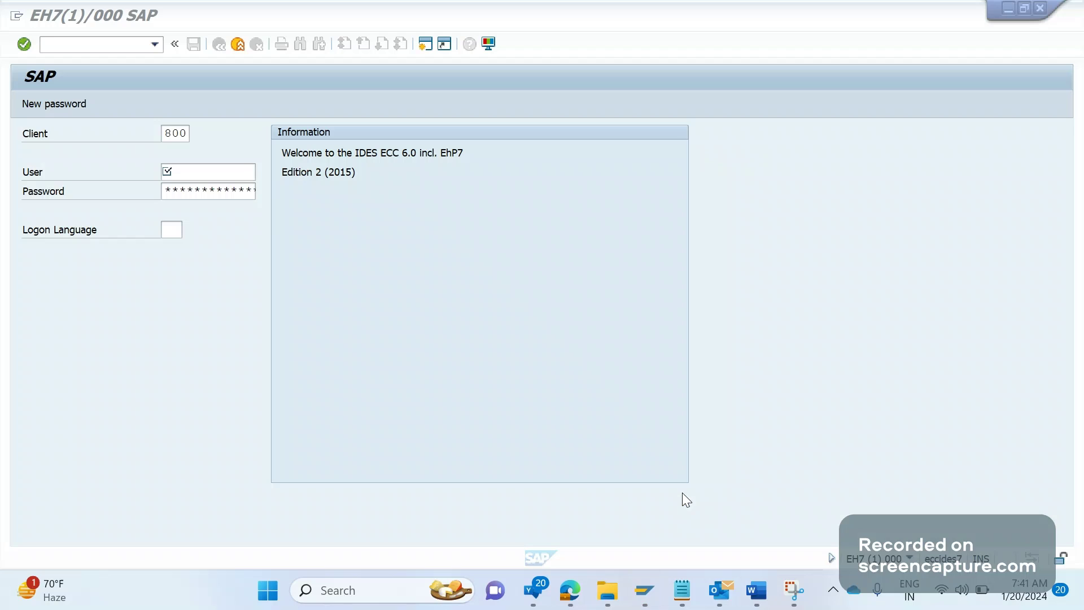
type("common")
key("Tab")
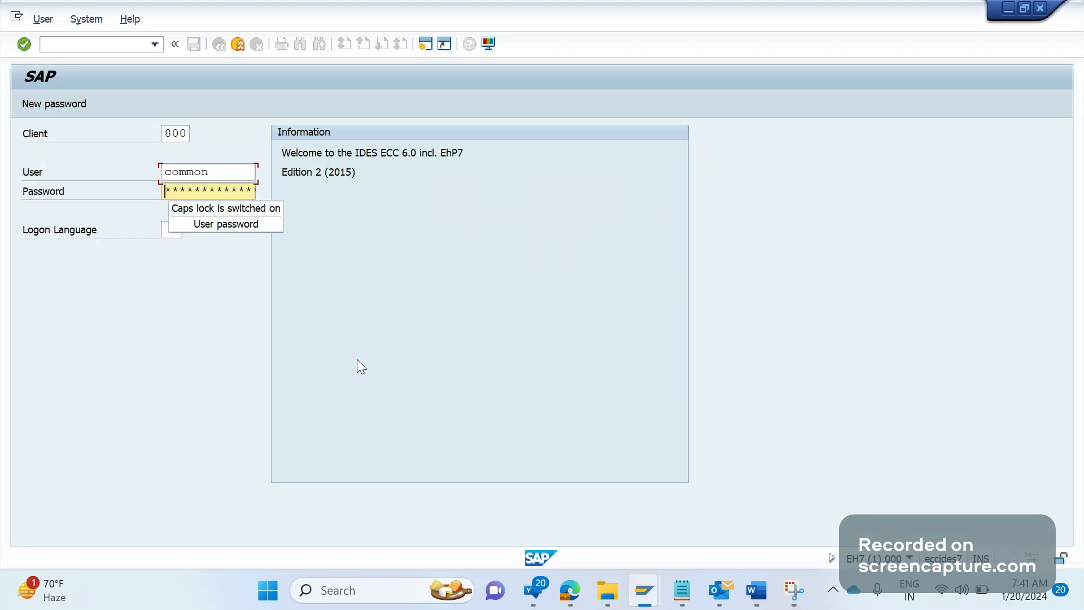
type("*****")
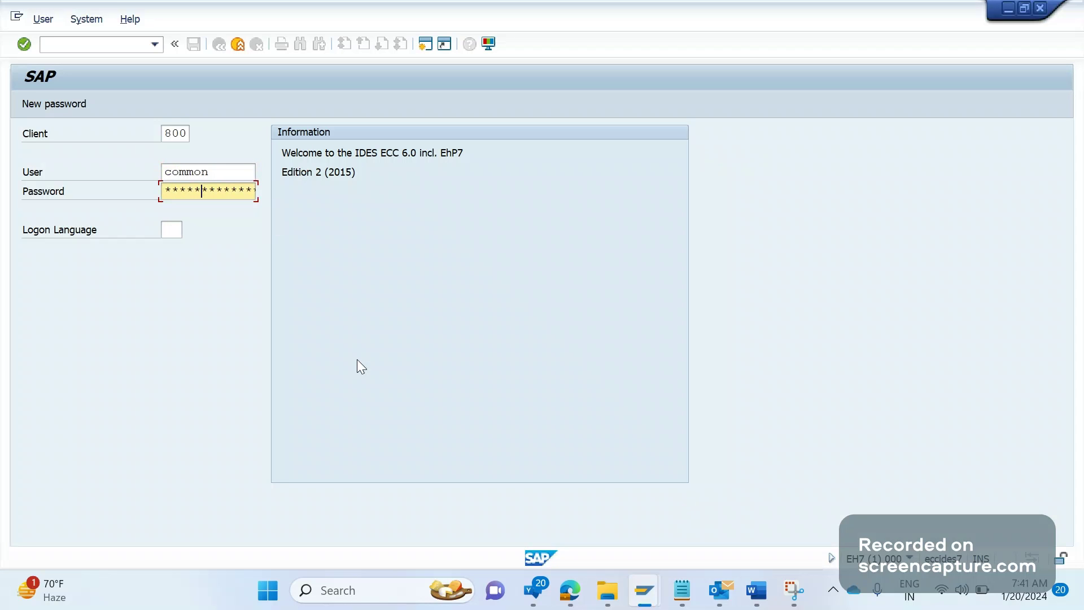
type("******")
key("Return")
left_click(350, 354)
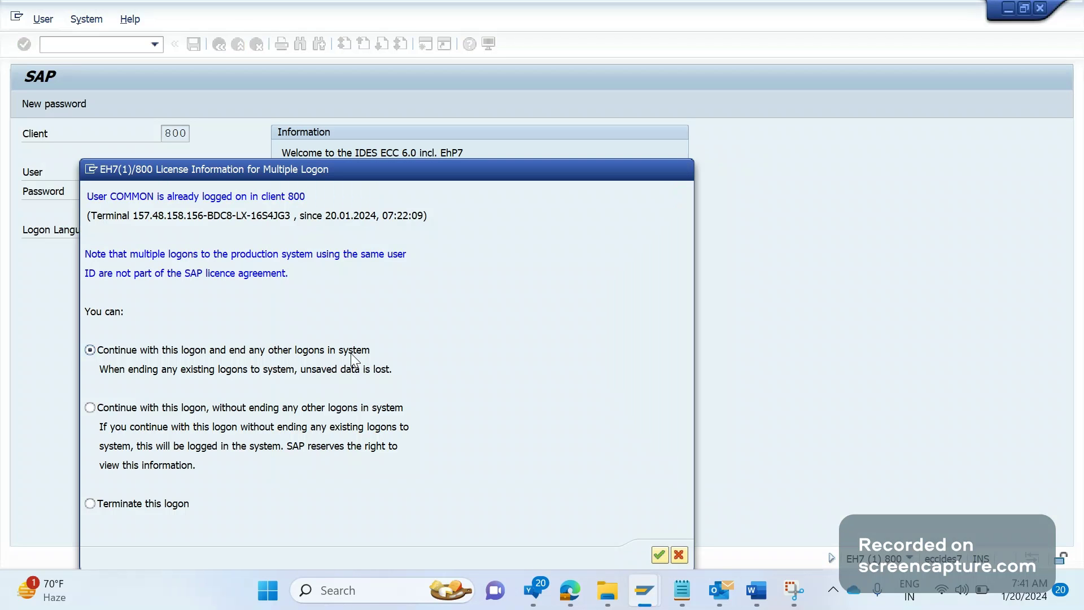
key("Return")
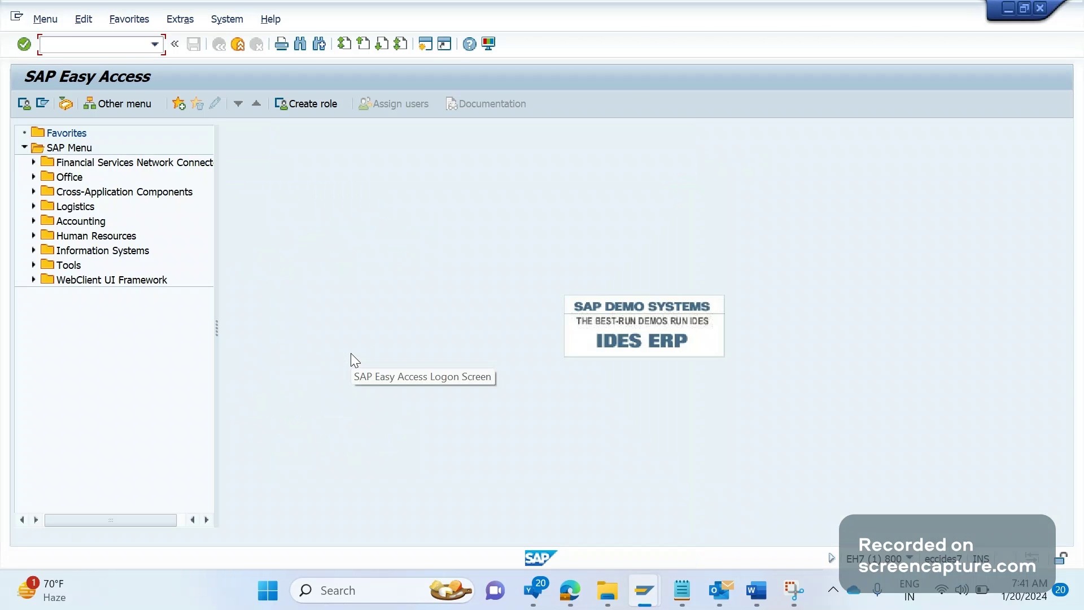
type("va03")
Display credit 10300 from the order history and open order creation in a new session
key("Return")
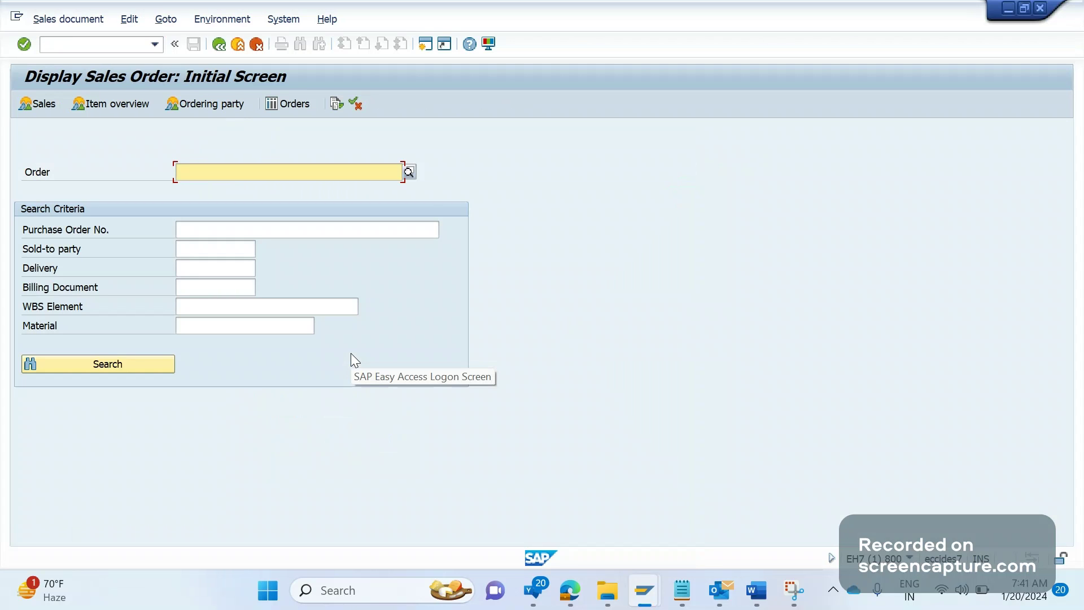
key("BackSpace")
key("Down")
key("Return")
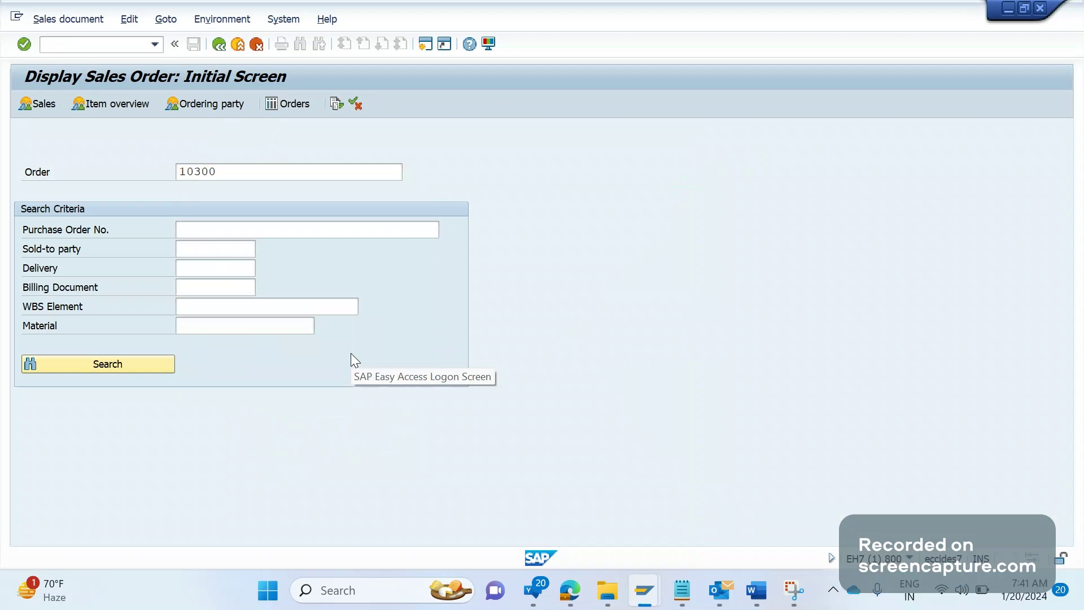
key("Return")
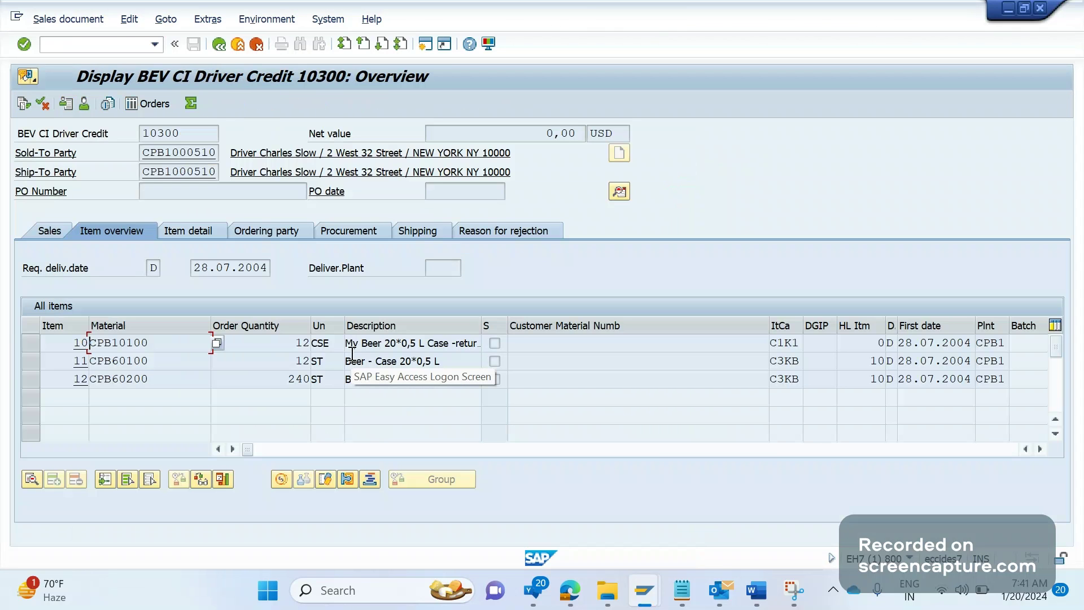
left_click(53, 43)
type("/nva01")
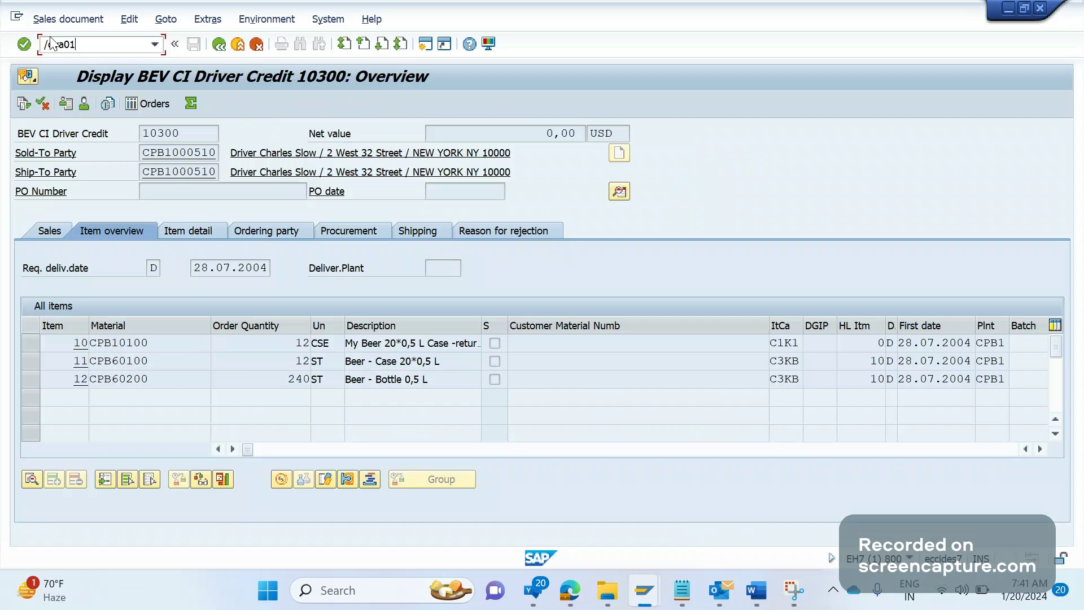
key("Return")
Review credit 10300's item overview, Sales tab and header data
key("alt+Tab")
left_click(185, 139)
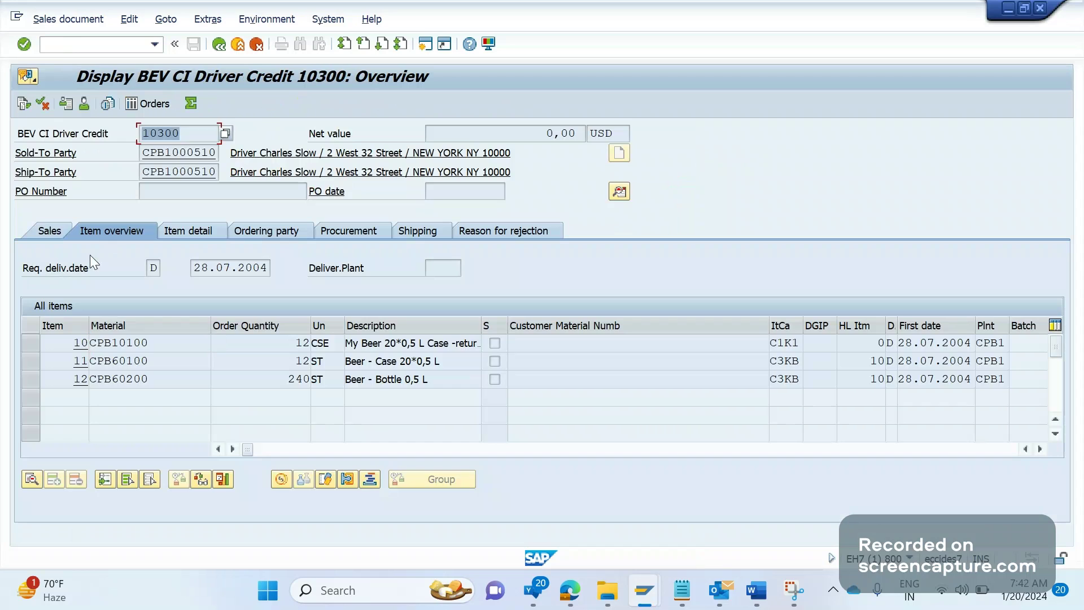
left_click(50, 232)
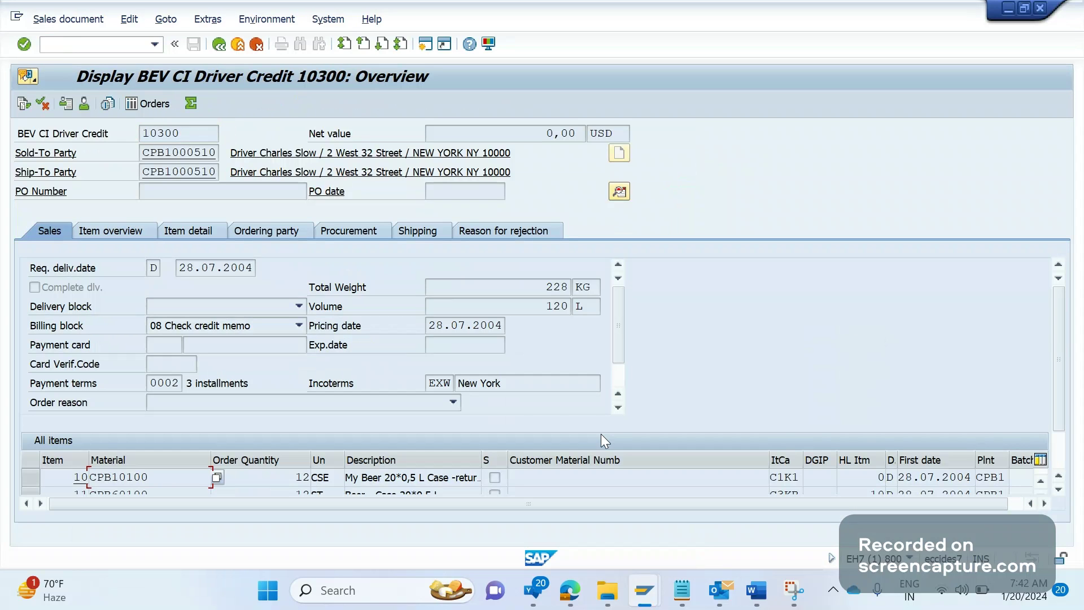
left_click(620, 407)
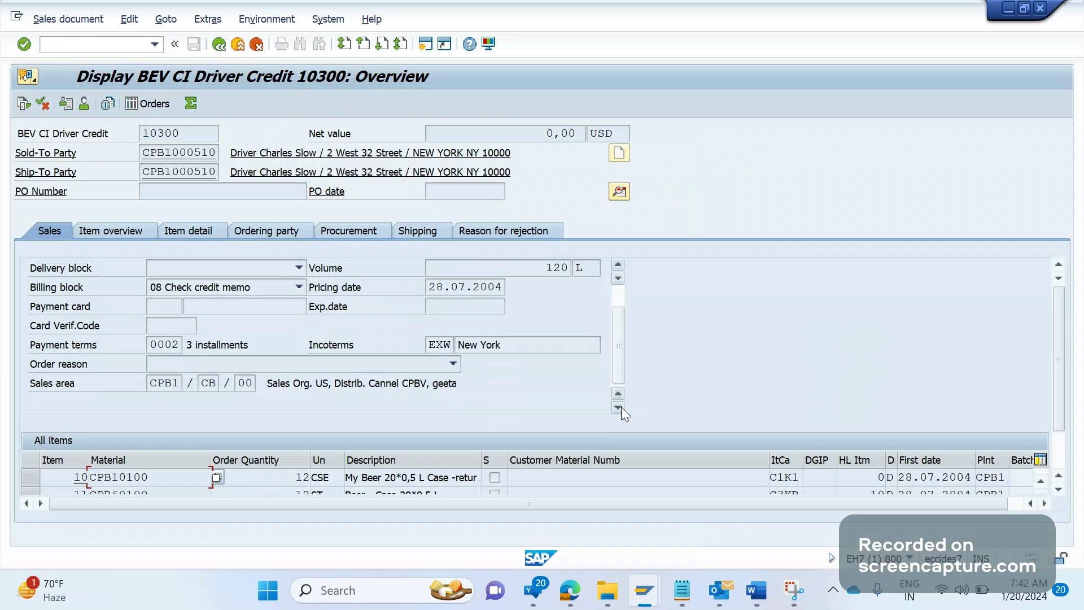
scroll(624, 367, "up", 2)
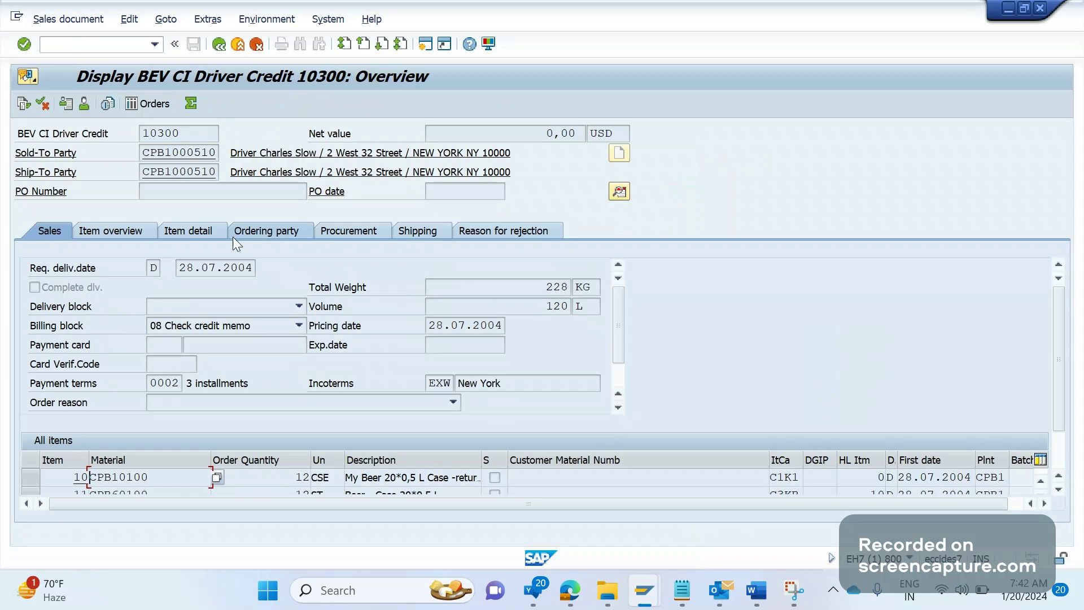
left_click(615, 193)
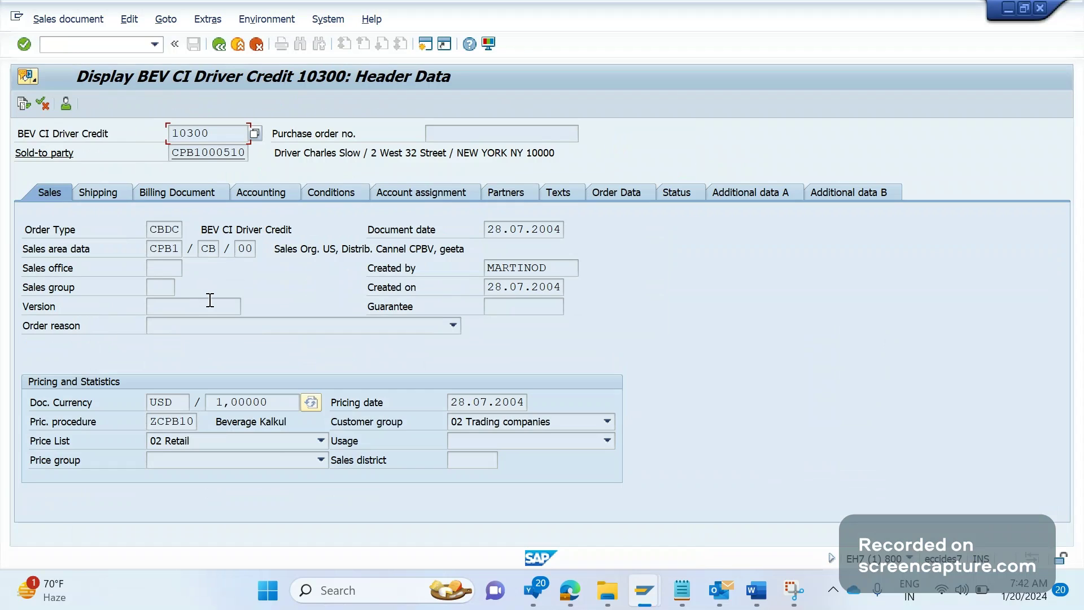
key("alt+Tab")
Create a CBDC order with reference to 10300, accepting the warning, with PO number 'adfaa'
type("cbdc")
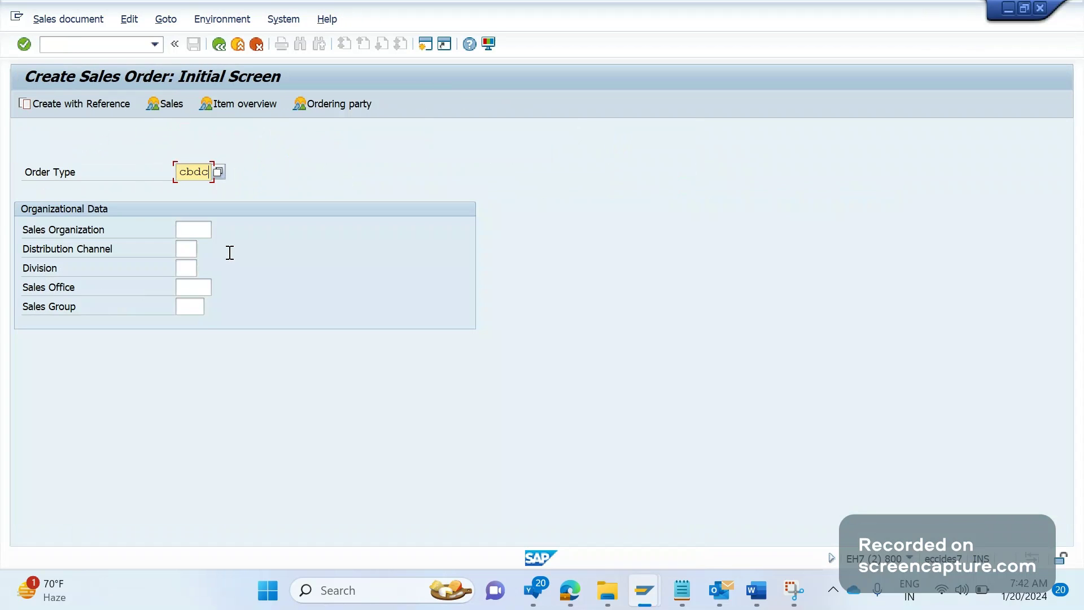
left_click(96, 103)
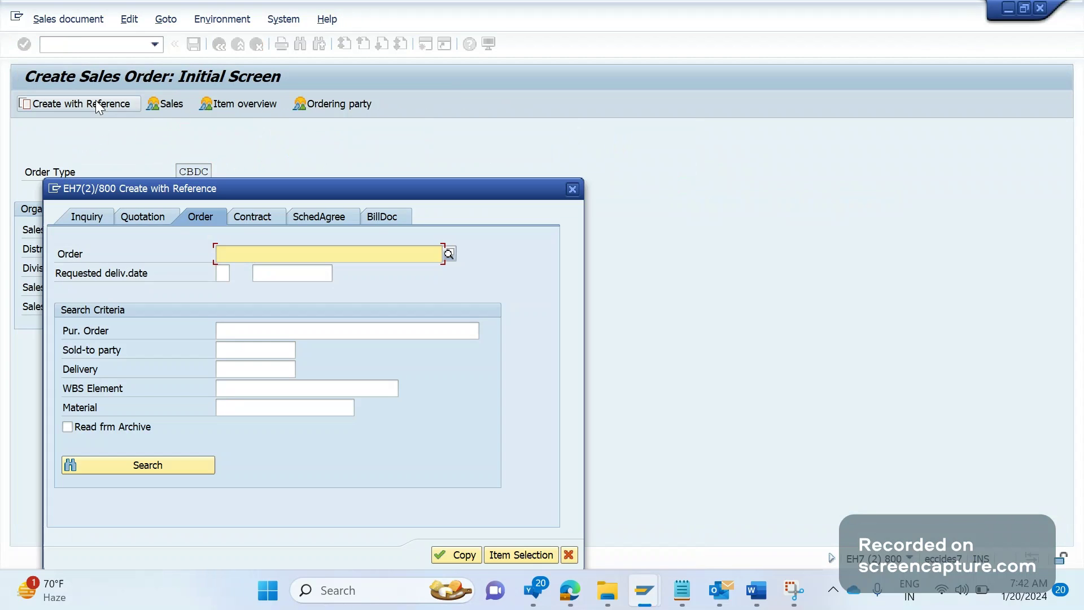
type("10300")
left_click(452, 553)
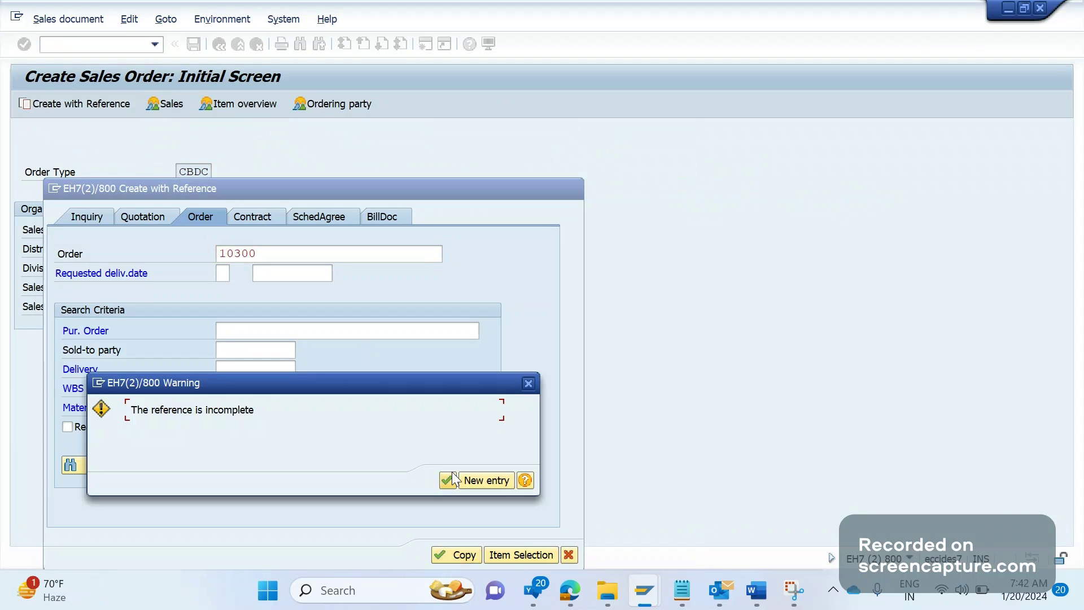
left_click(446, 479)
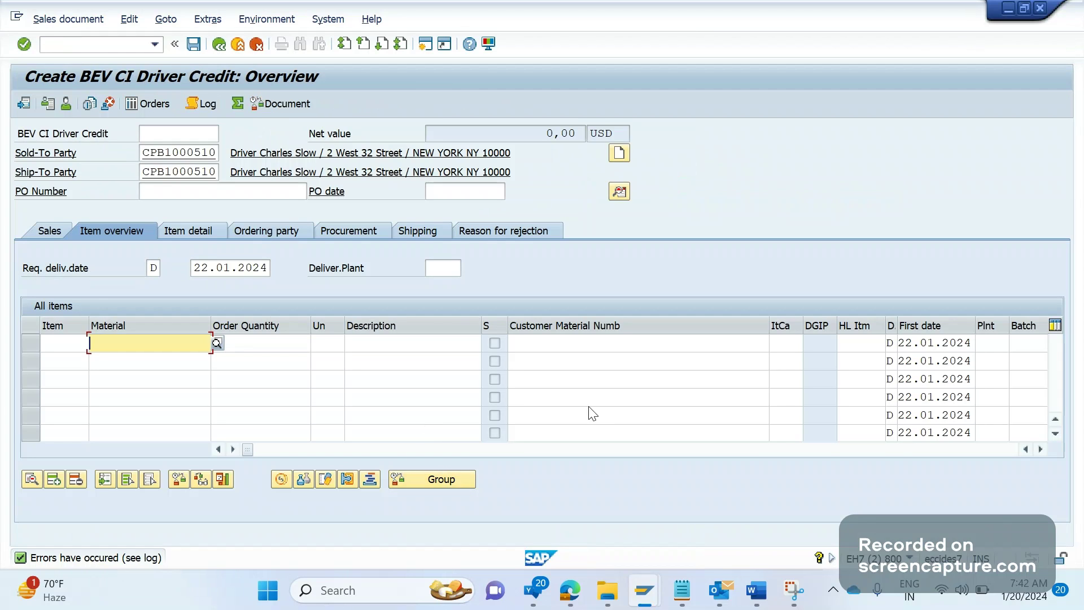
left_click(167, 192)
type("ad")
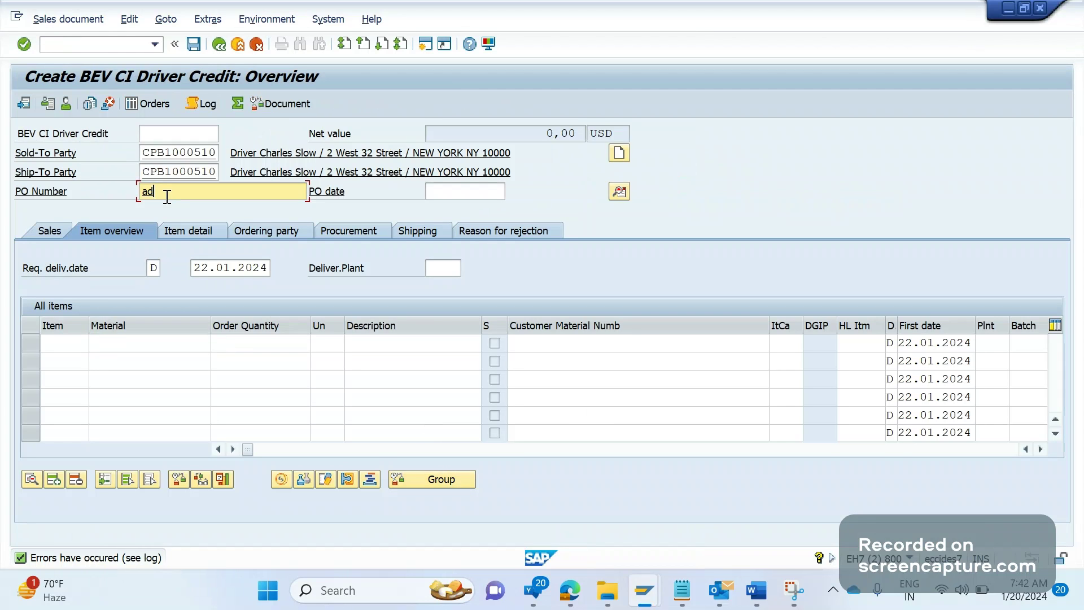
type("faa")
Copy material CPB10100 from credit 10300 into item 10 with quantity 10
key("alt+Tab")
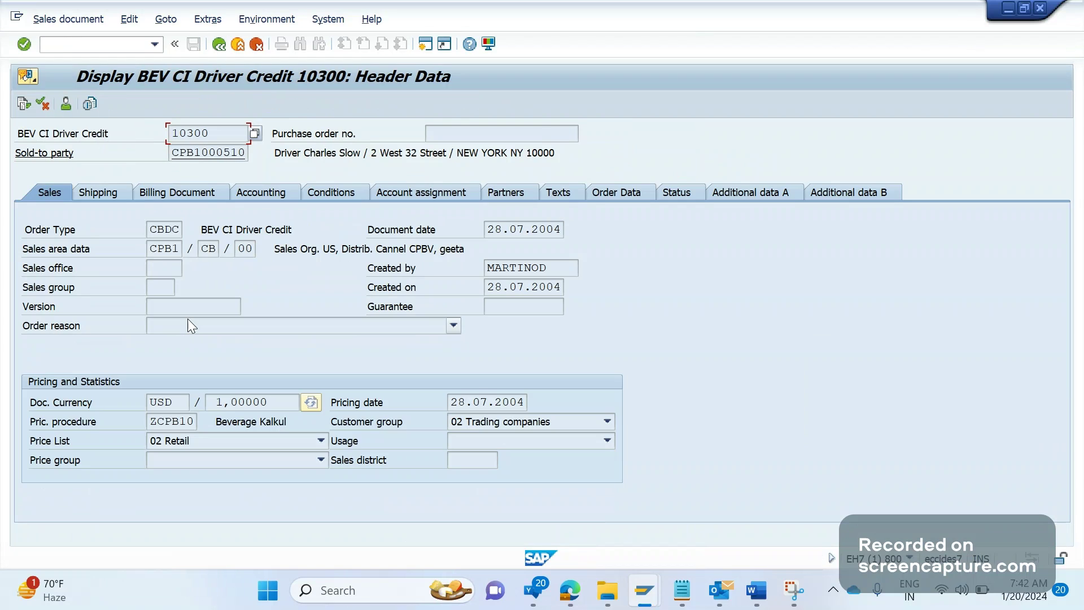
left_click(216, 48)
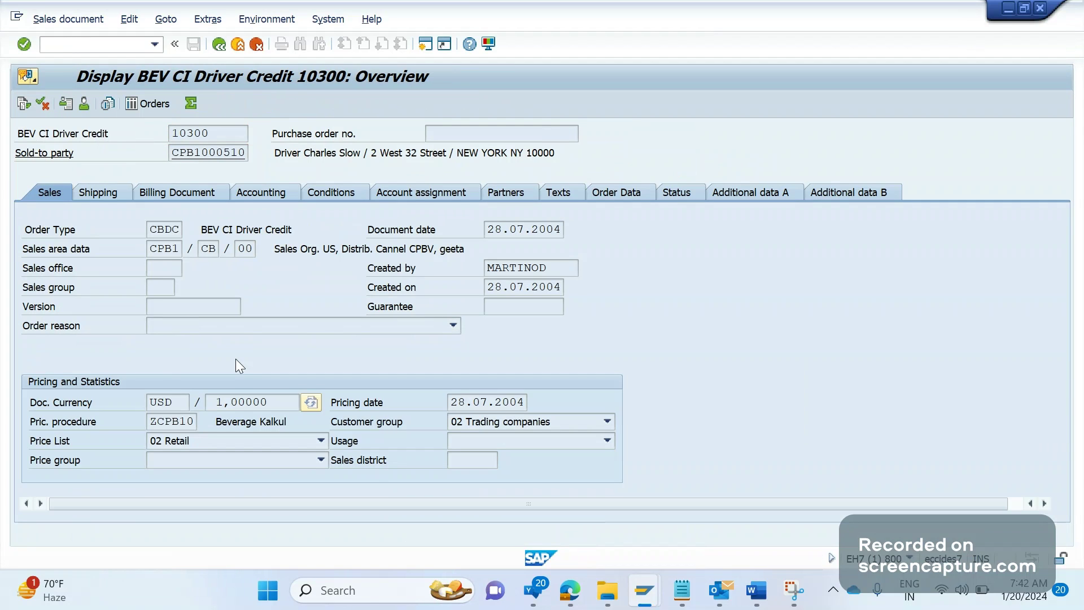
double_click(148, 477)
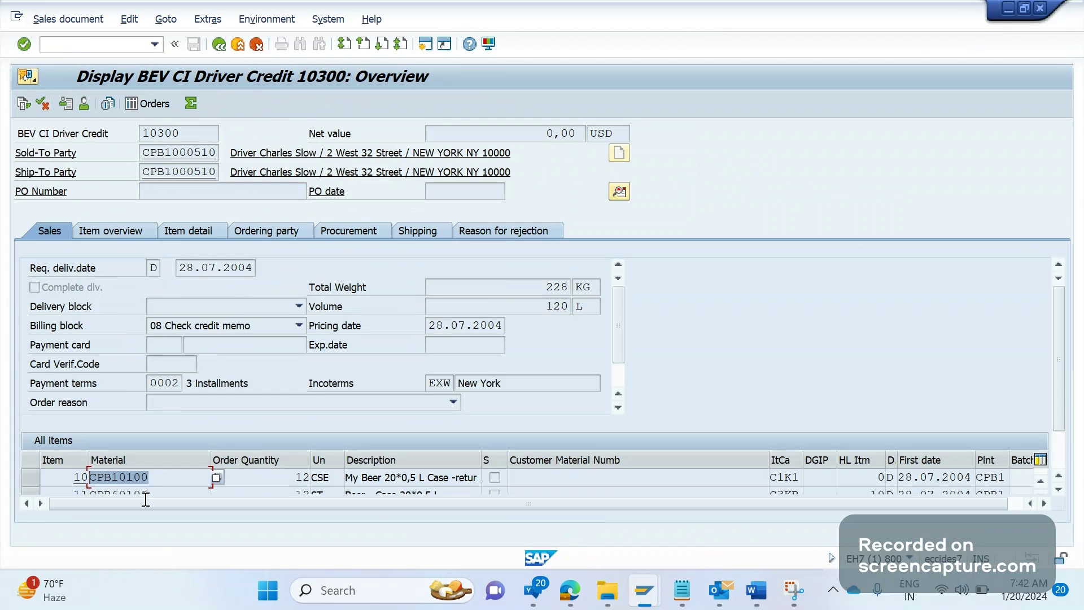
key("alt+Tab")
left_click(147, 344)
key("ctrl+v")
key("Tab")
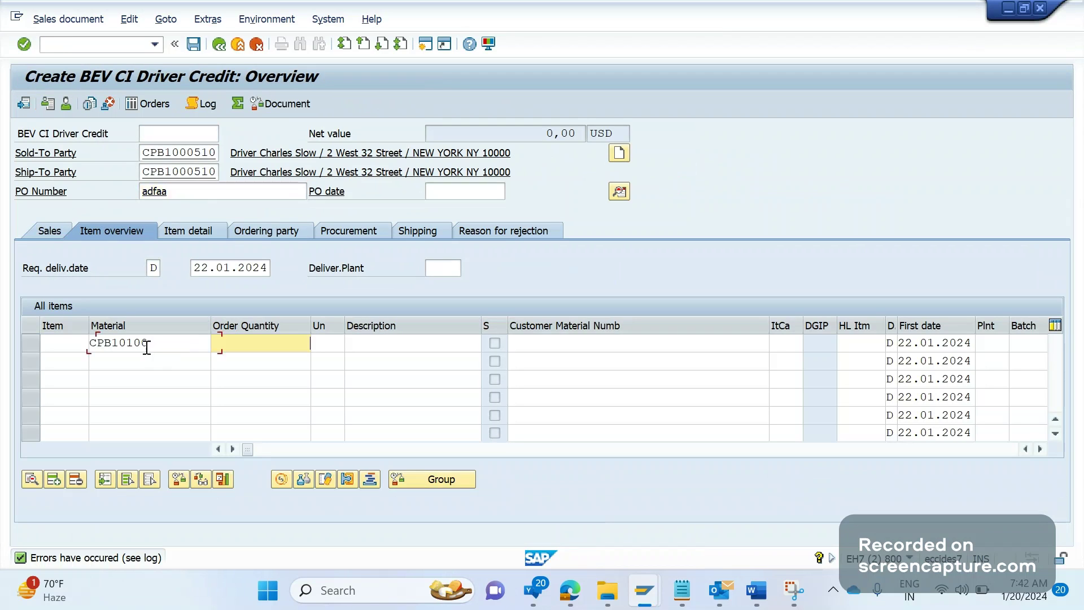
type("10")
key("Return")
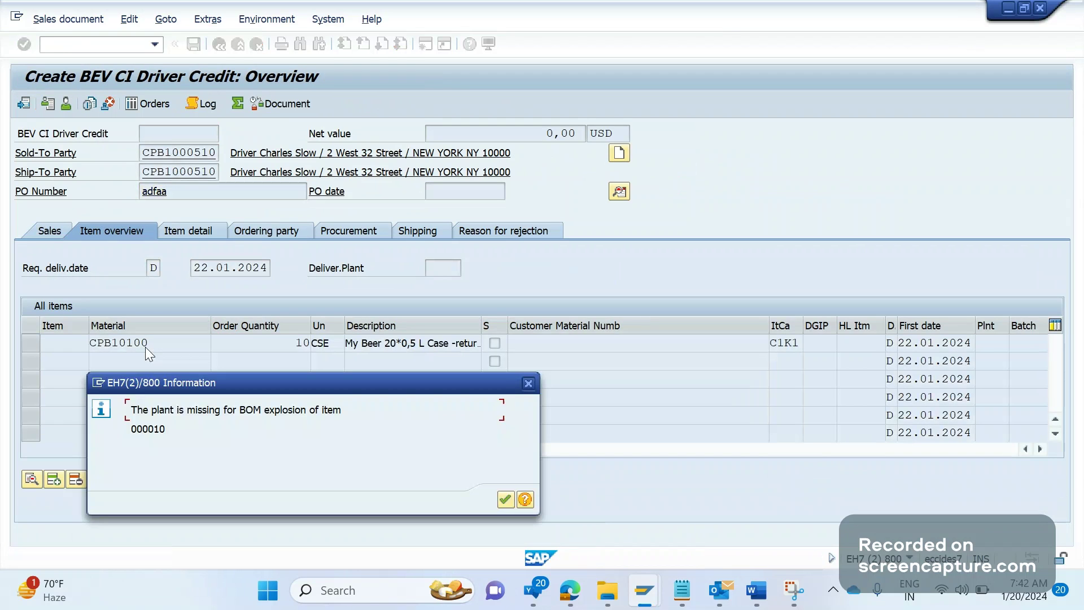
key("Return")
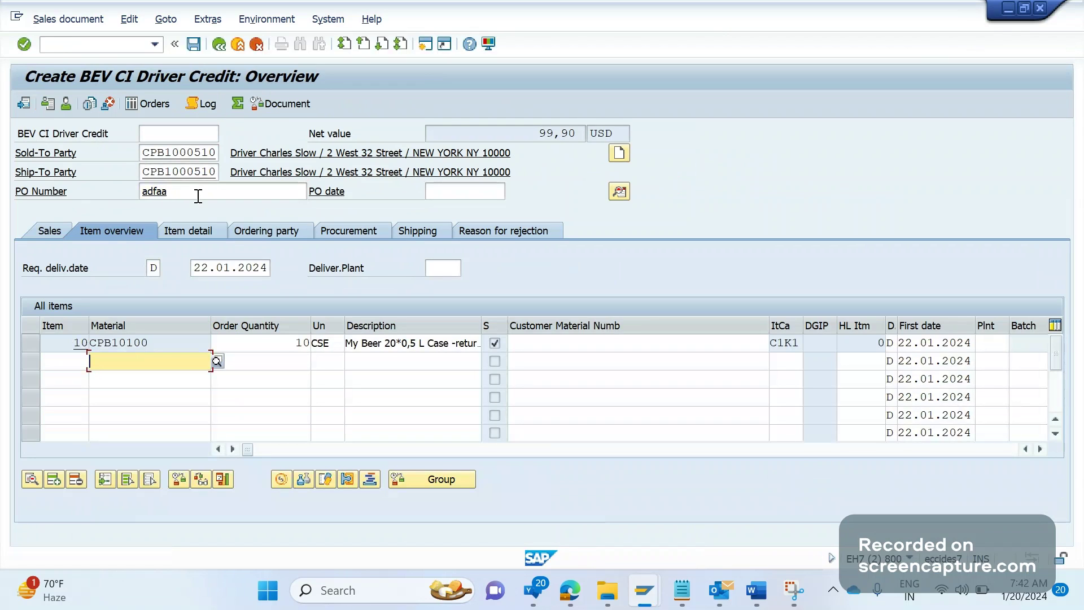
Set item 10's rejection reason to 41 Cancellation up to resampling
left_click(514, 231)
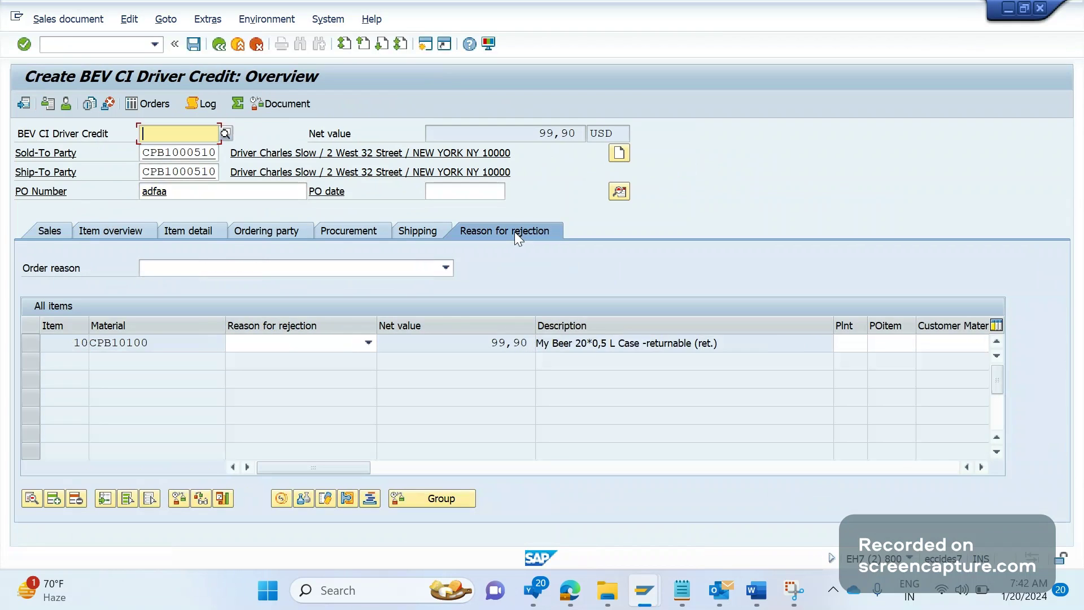
left_click(368, 343)
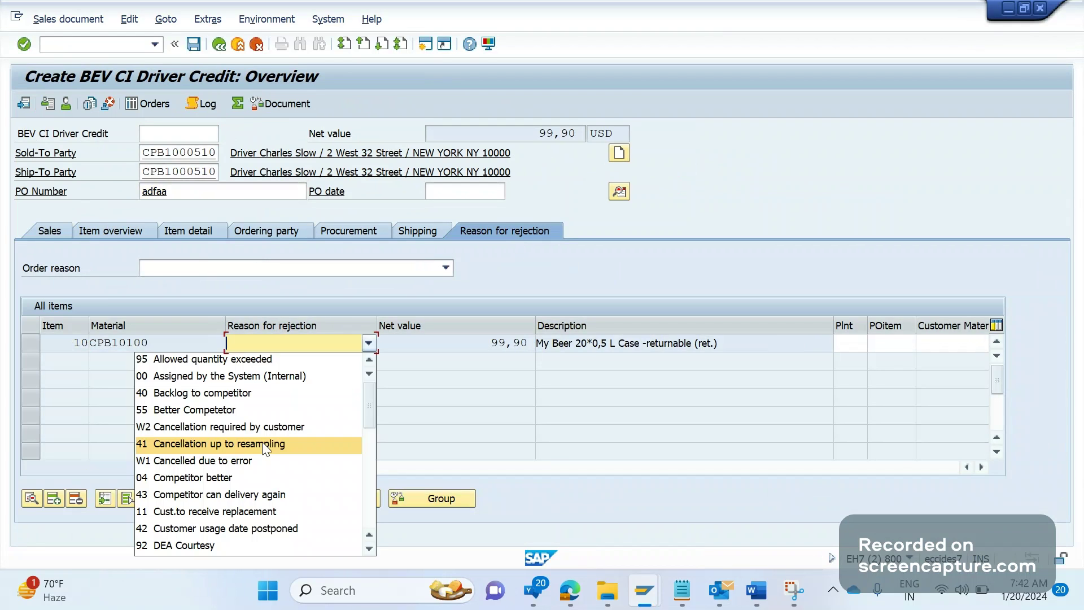
left_click(262, 441)
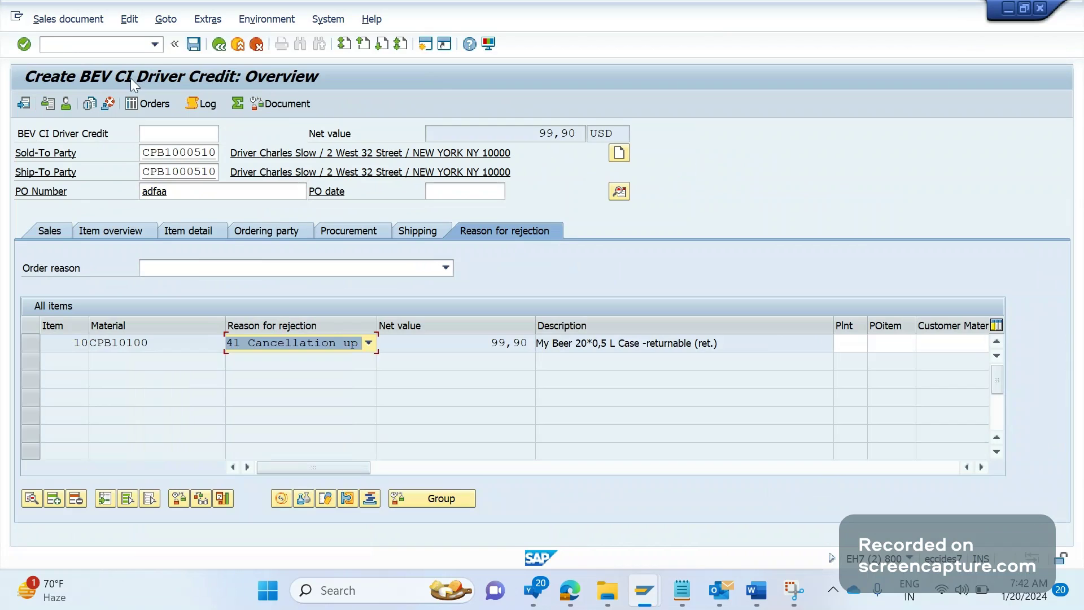
Save the credit memo request with order reason 004 Customer recommendation, acknowledging the delivery group notice
left_click(192, 46)
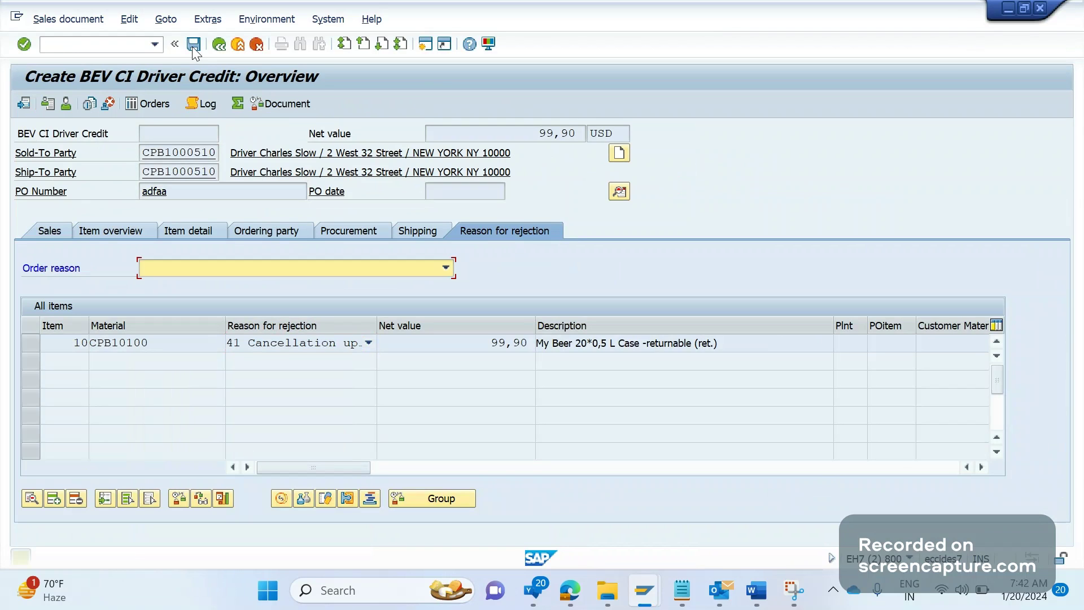
left_click(191, 260)
left_click(182, 354)
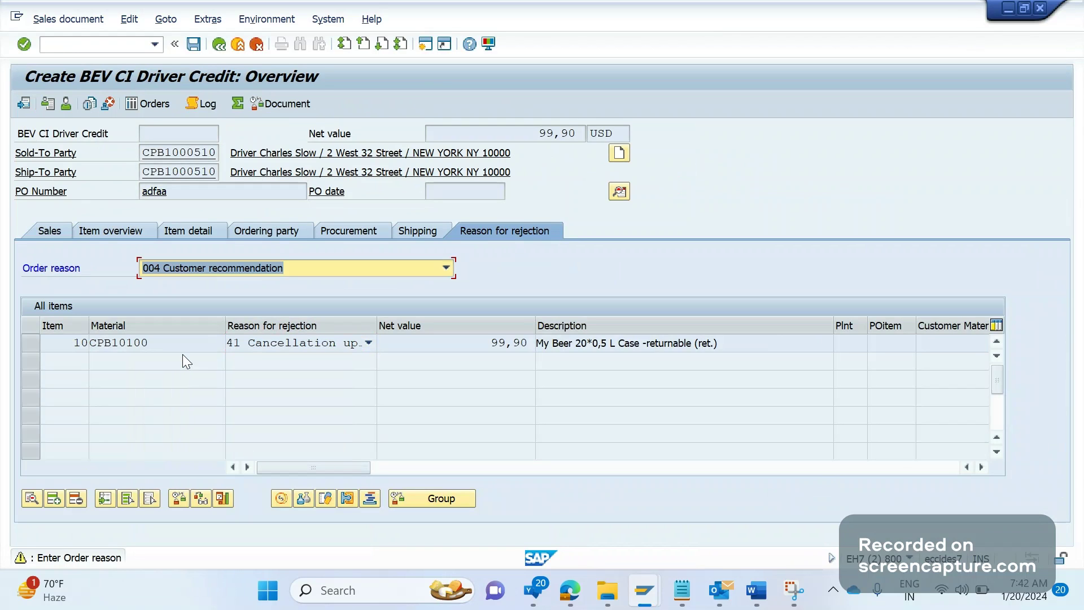
key("Return")
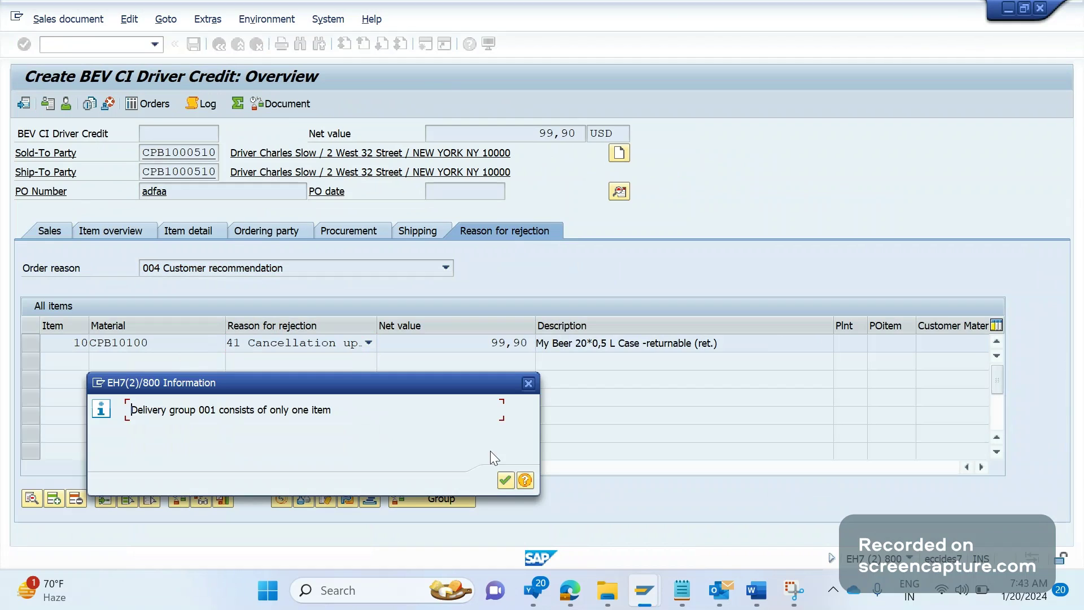
left_click(506, 481)
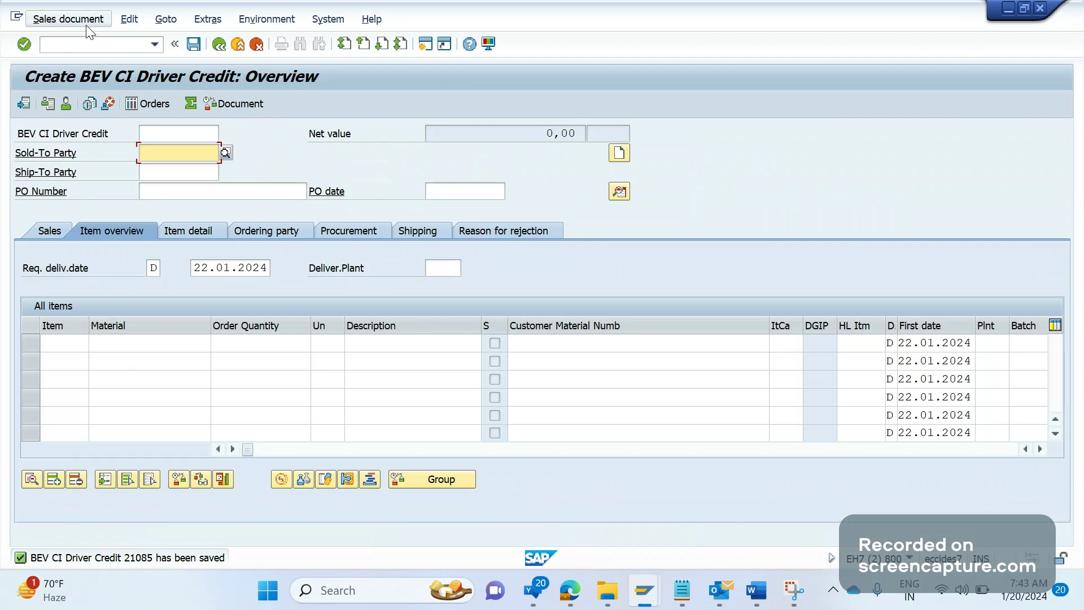
Open credit 21085 in Change Sales Order
left_click(68, 20)
left_click(64, 57)
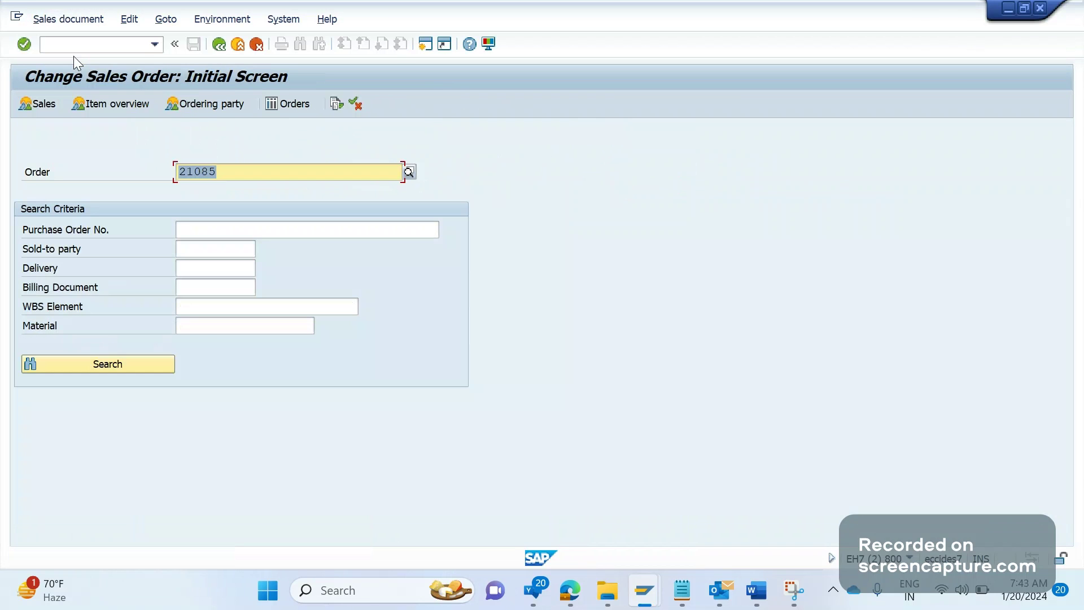
key("Return")
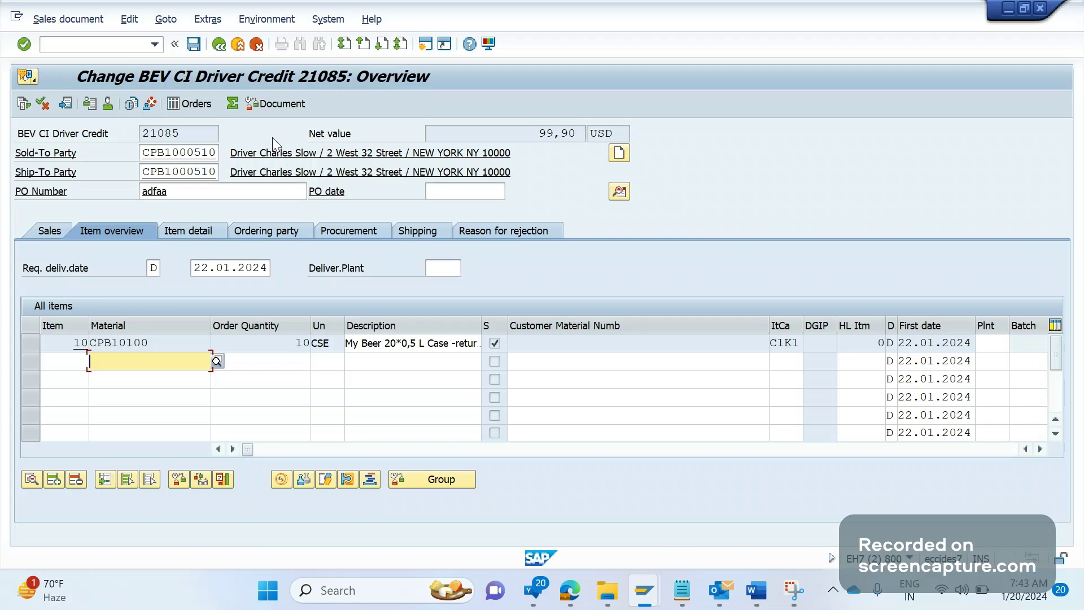
Start SE16N in a new session and load table CDHDR
left_click(86, 43)
type("/ose1")
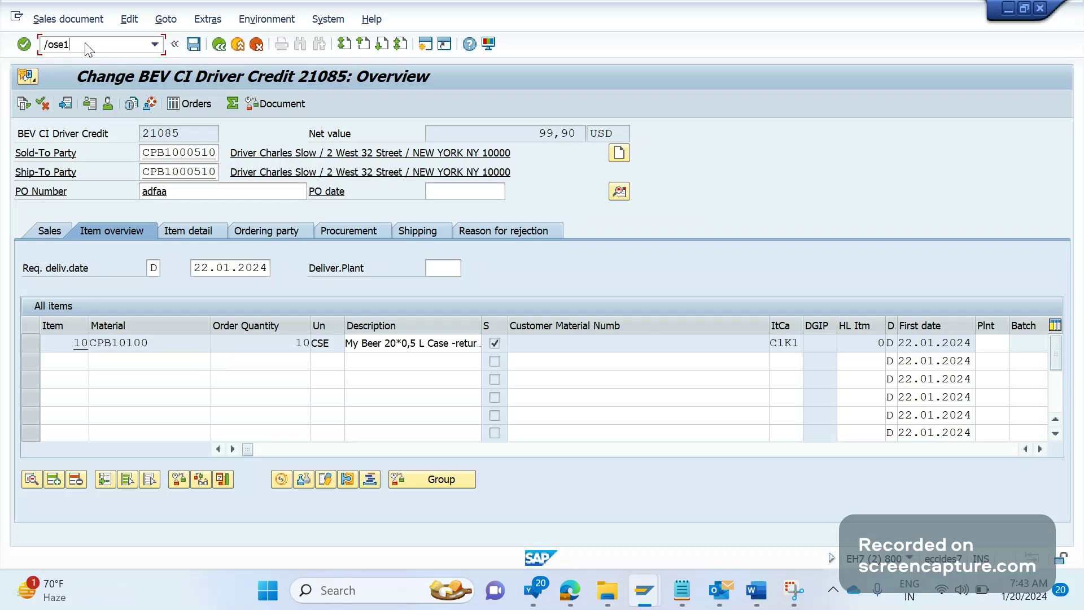
type("6n")
key("Return")
type("CDHDR")
key("Return")
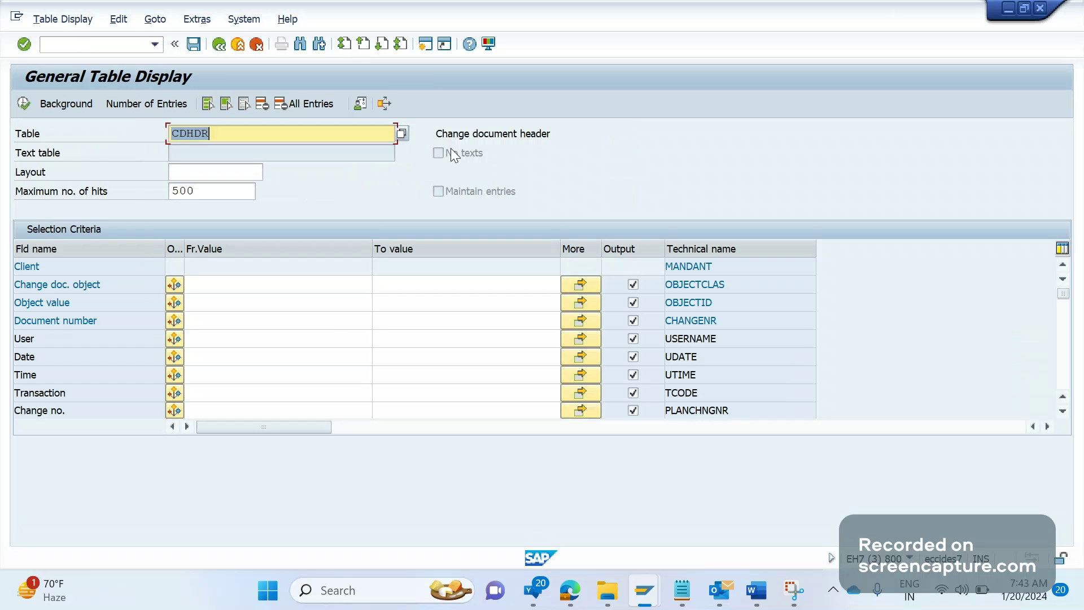
Load table CDPOS in the table display, then bring up the Word ticket notes
type("CDPOS")
key("Return")
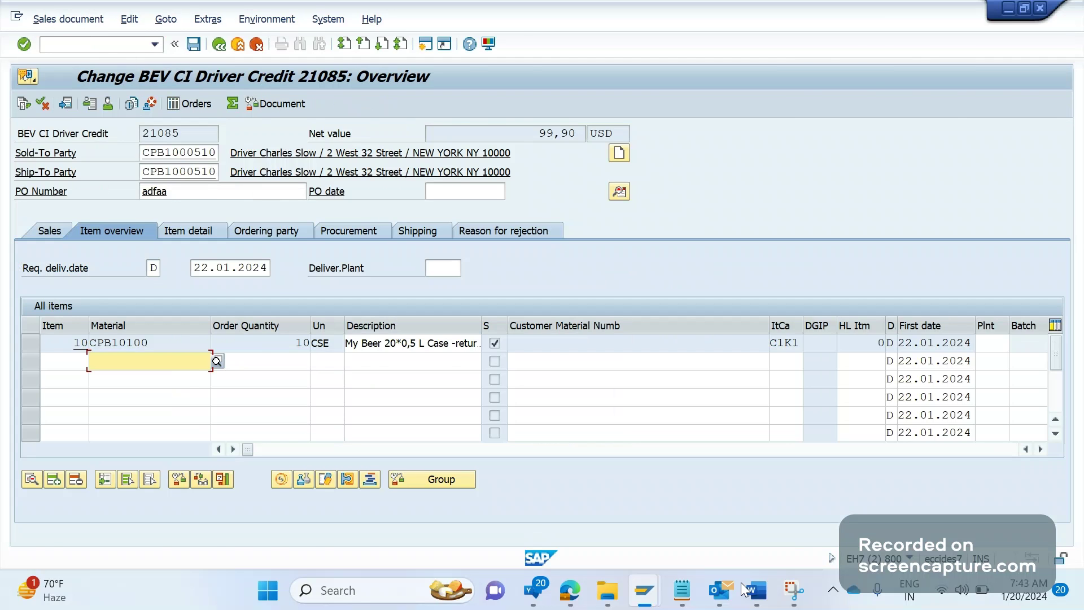
left_click(745, 590)
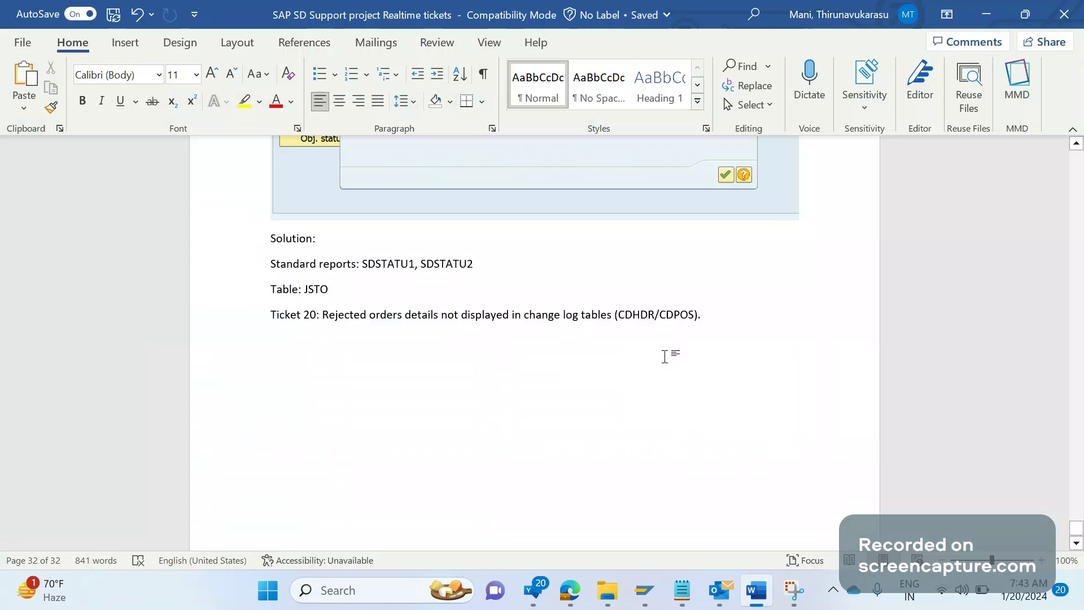
Write 'Solution:' followed by 'CDHDR, CDPOS' under Ticket 20
type("Solution:")
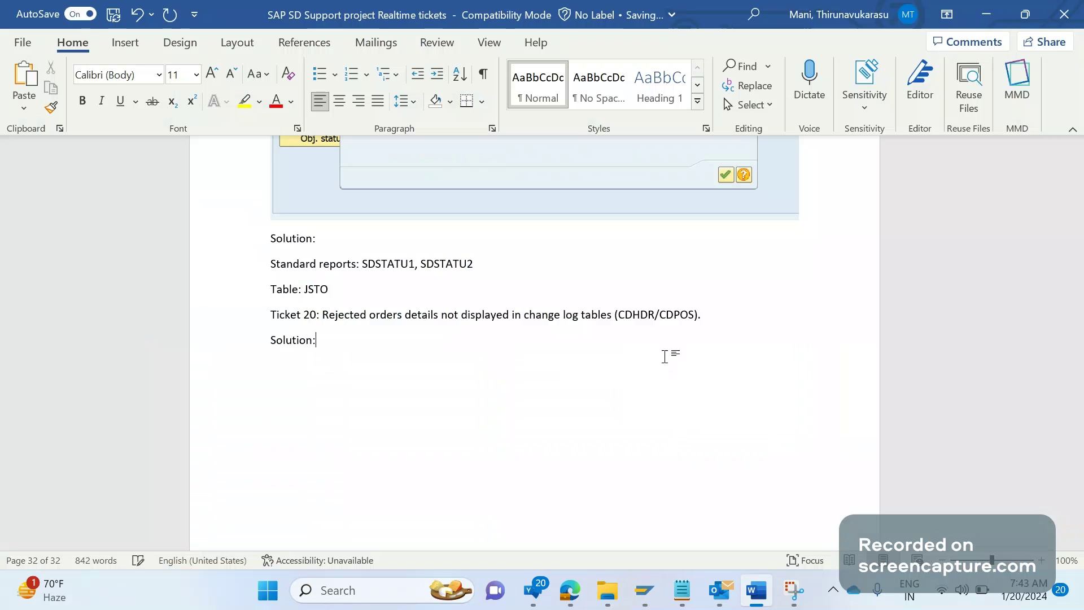
key("Return")
type("CDHDR, CDPOS")
key("Return")
Select the OBJECTCLAS field name in the SAP CDPOS table display
key("alt+Tab")
key("alt+Tab")
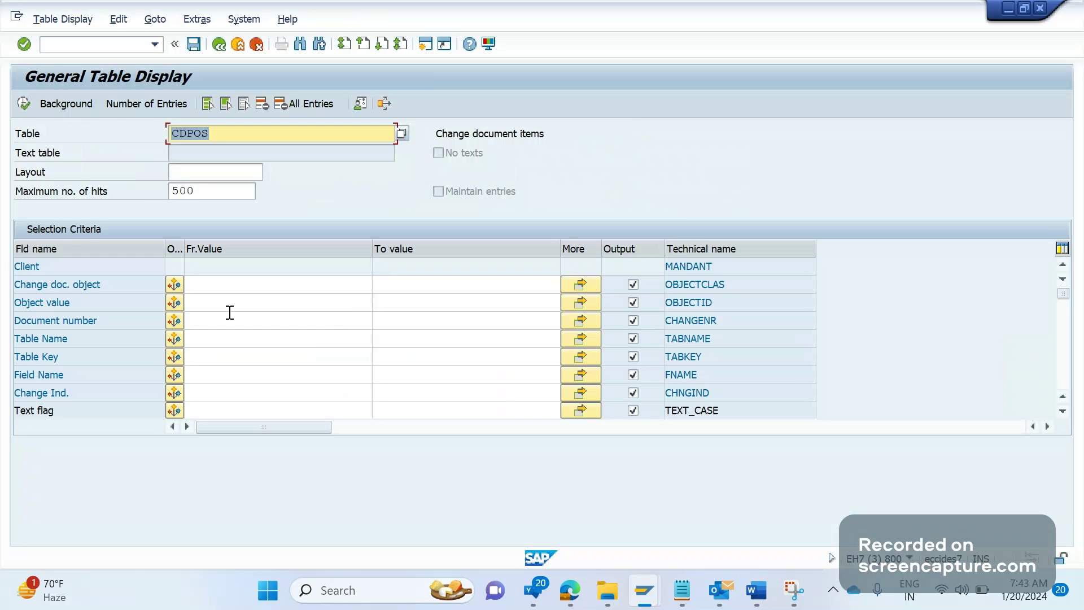
double_click(744, 279)
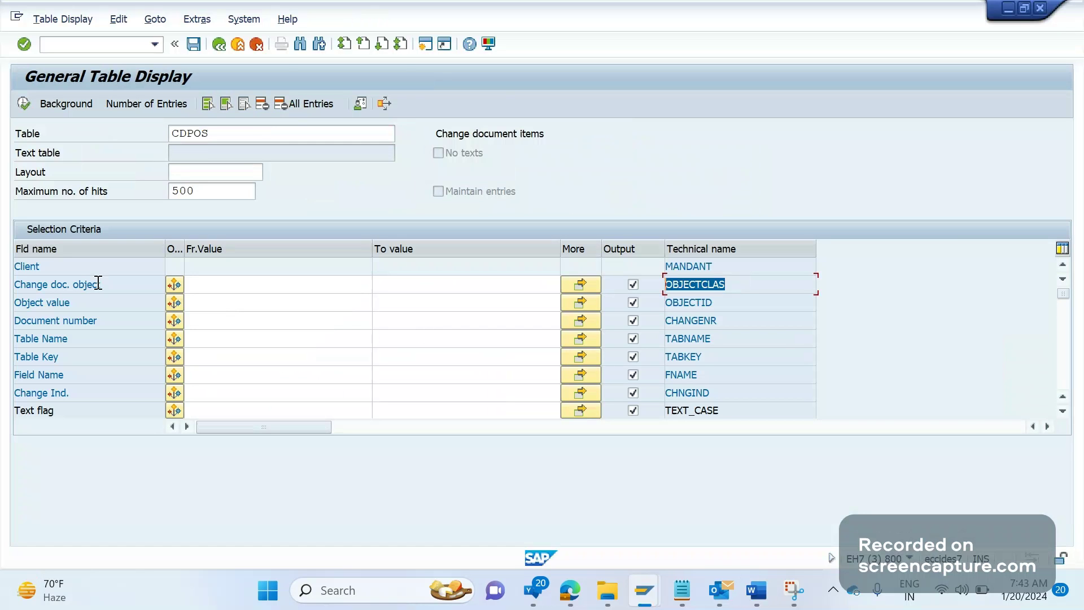
key("alt+Tab")
key("alt+Tab")
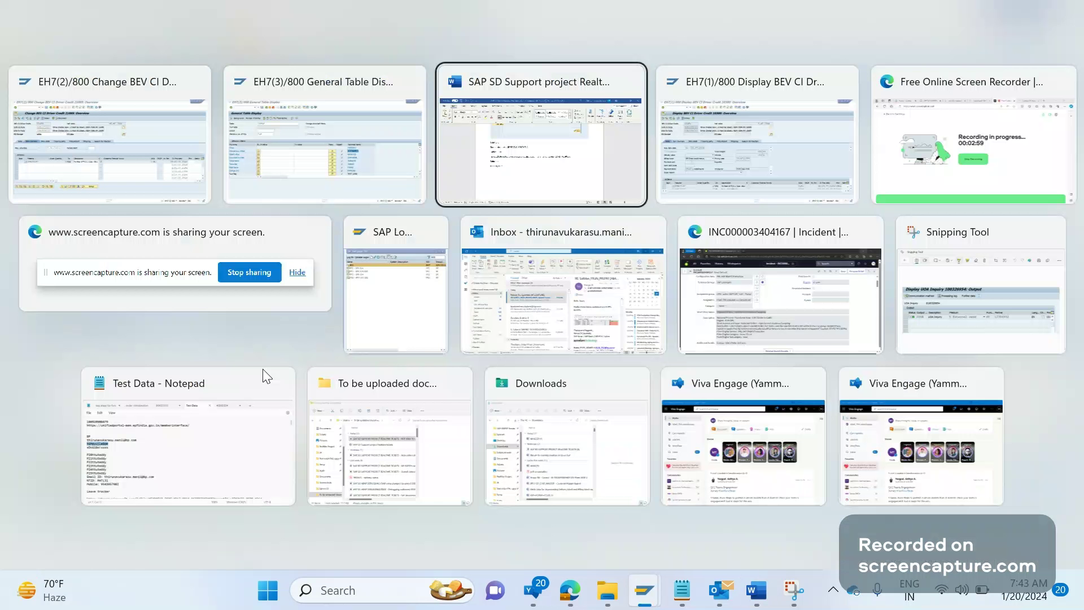
Add the line 'Change document object: VERKBELEG' and select the end of VERKBELEG
key("Return")
type("C")
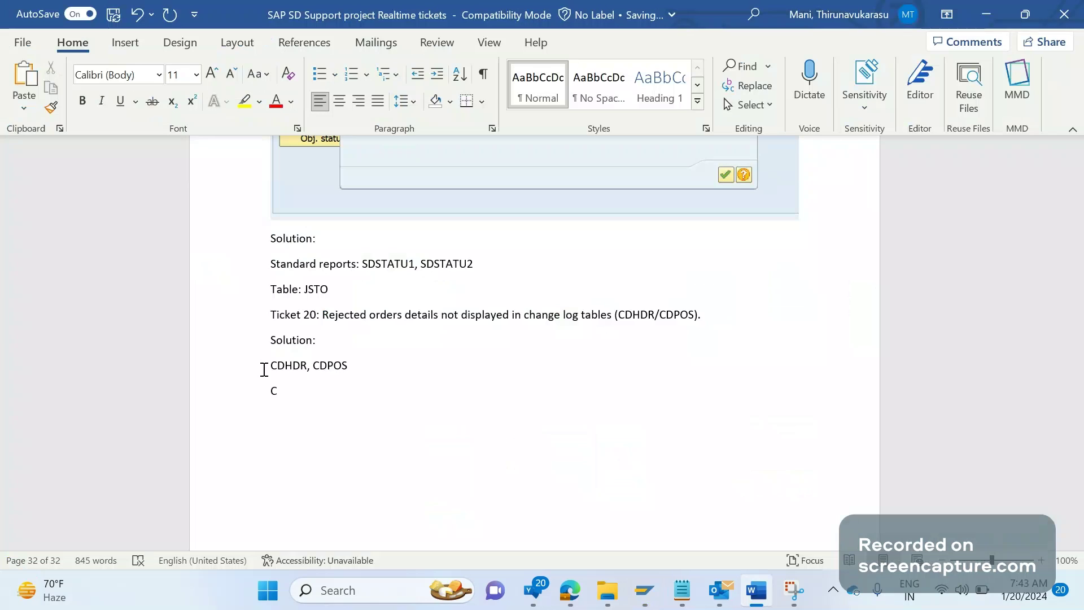
type("ang")
type("e document obje")
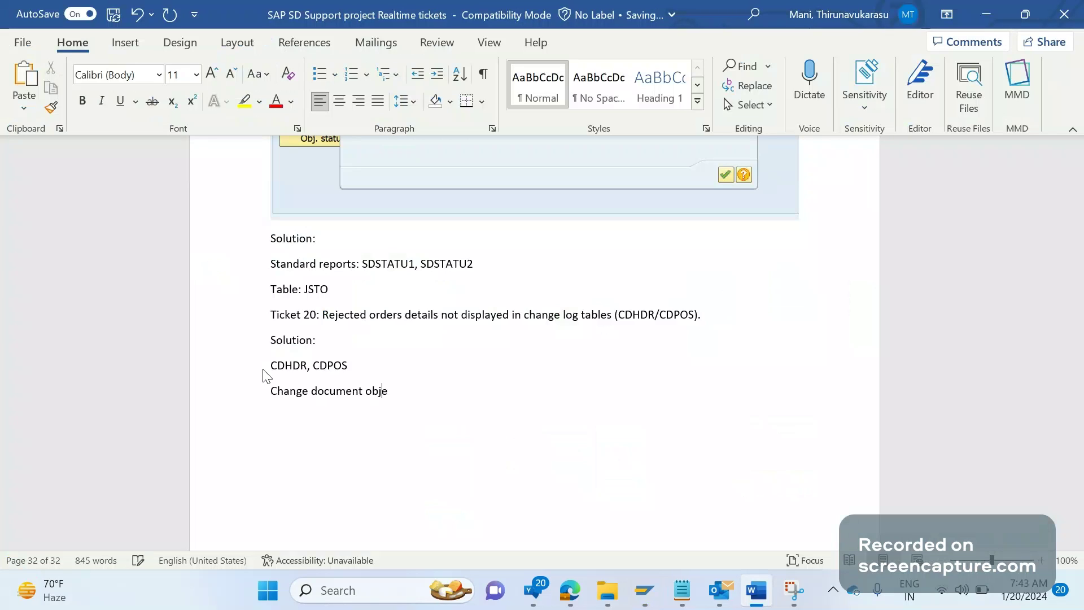
type("ct: VERKBELEG")
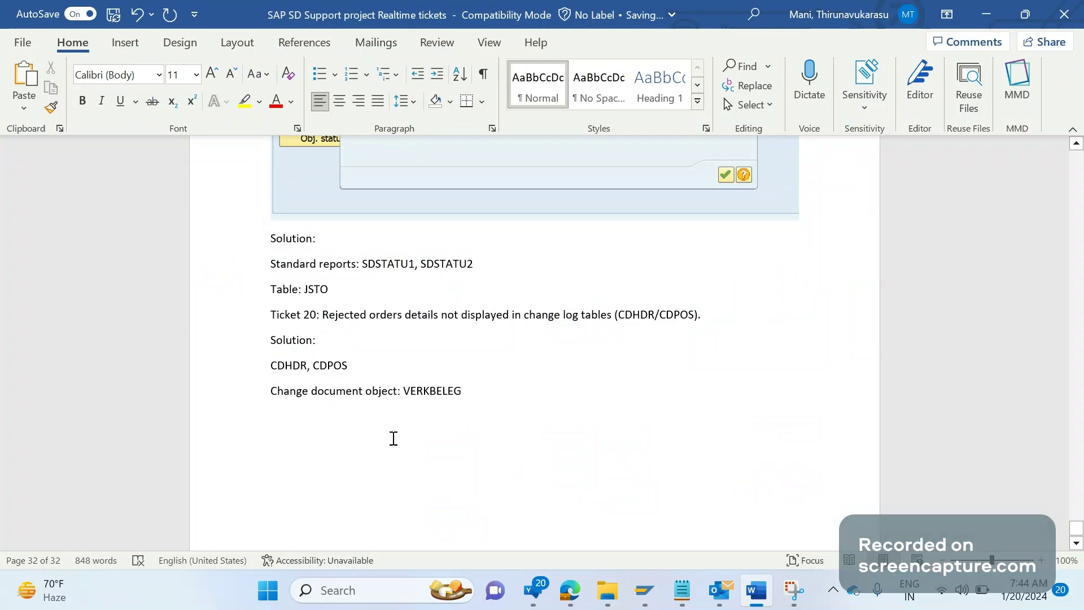
left_click_drag(462, 391, 421, 398)
Filter CDPOS by change document object VERKBELEG and execute, returning 500 entries
key("alt+Tab")
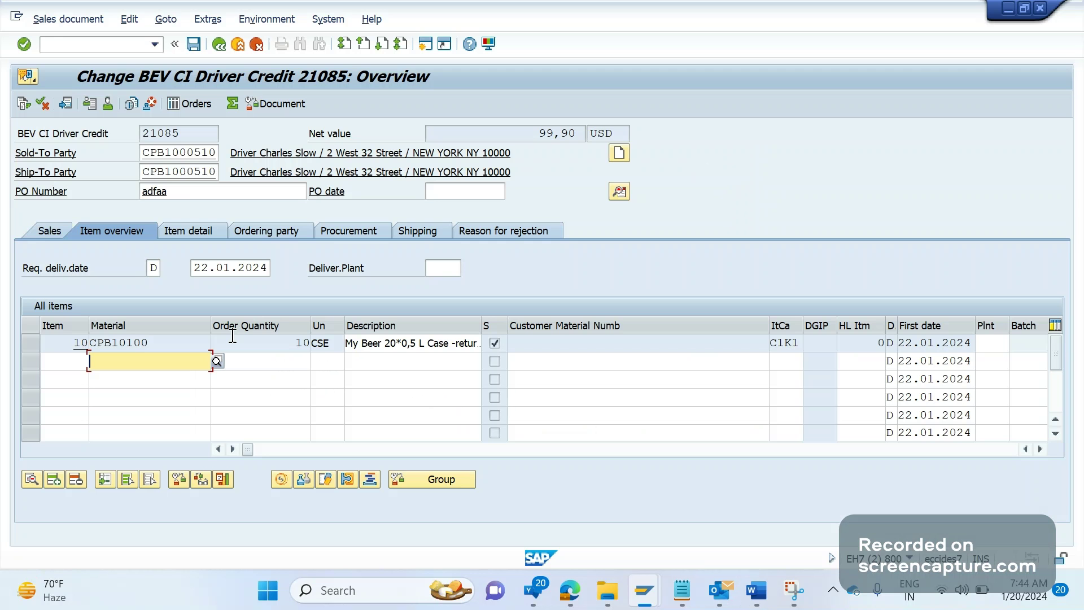
key("alt+Tab")
key("Tab")
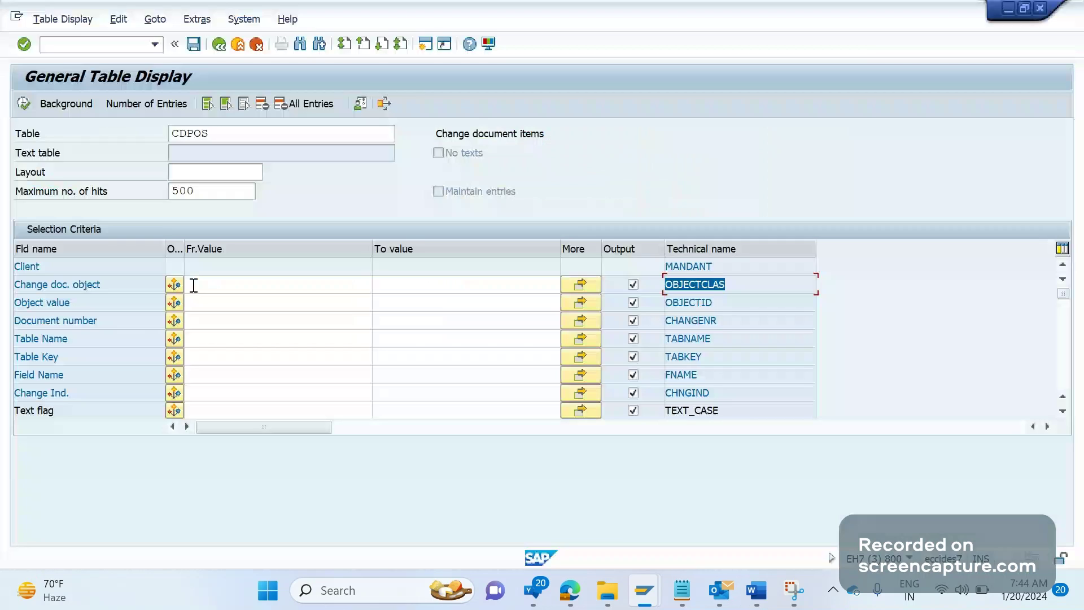
left_click(194, 285)
type("VERK")
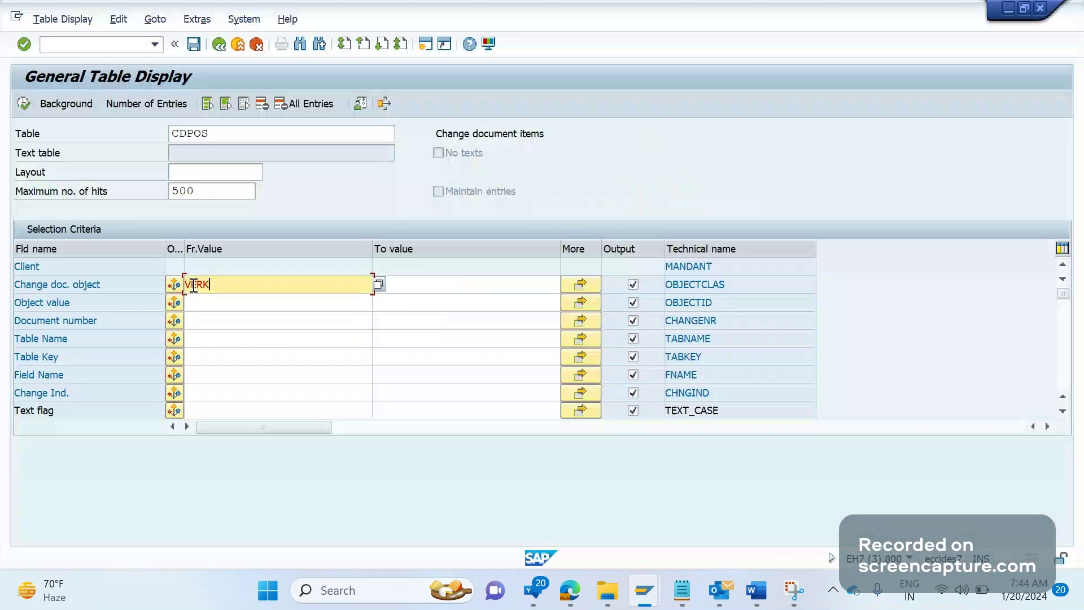
type("BELEG")
mouse_move(646, 594)
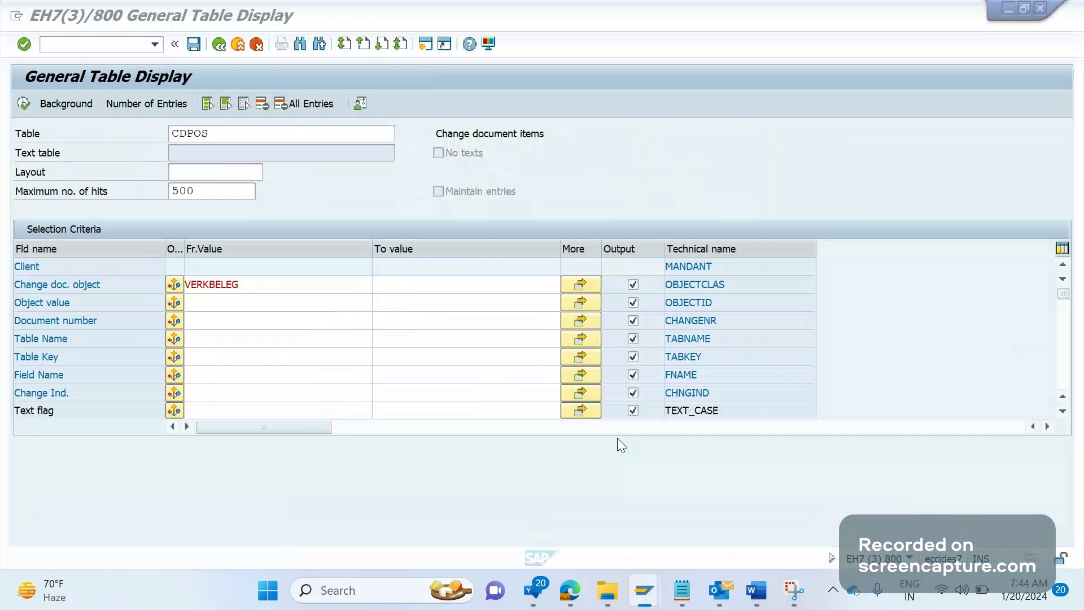
left_click(617, 438)
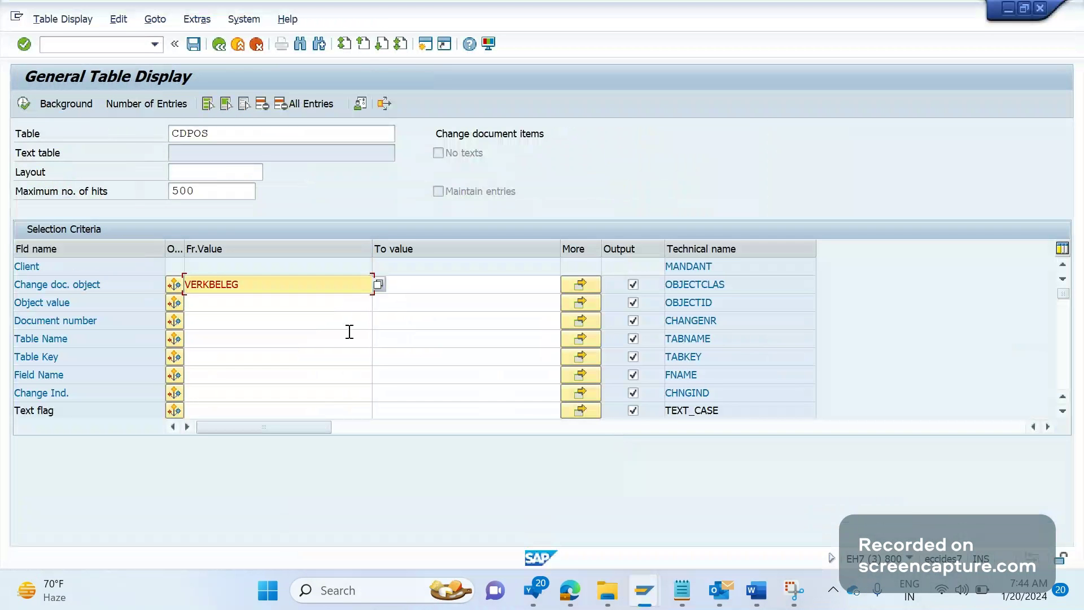
left_click(28, 105)
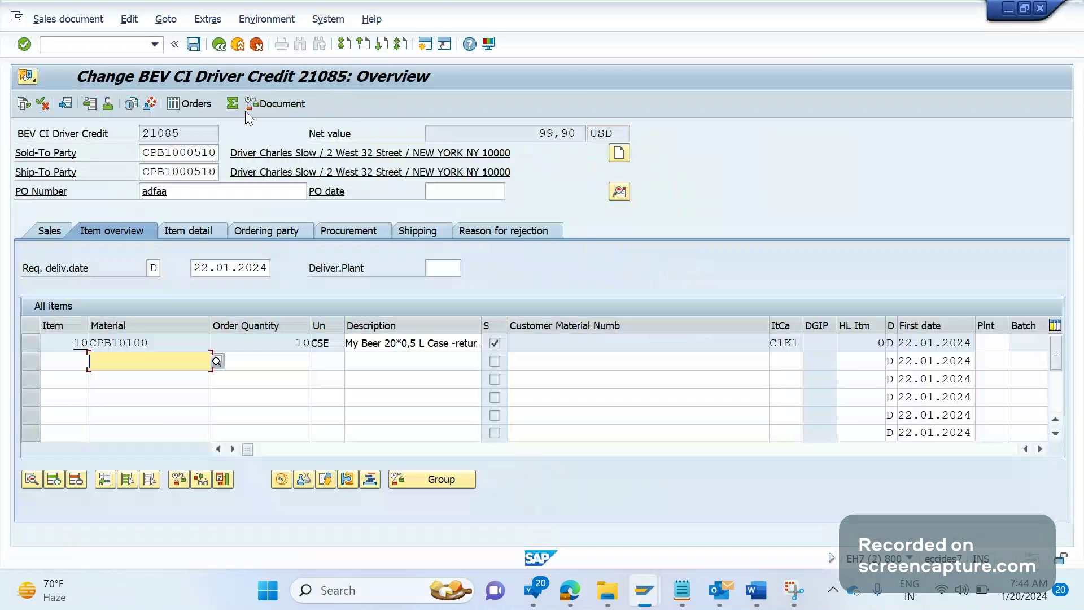
Open Environment > Changes and display the recorded change log for credit memo 21085
left_click(263, 25)
left_click(275, 90)
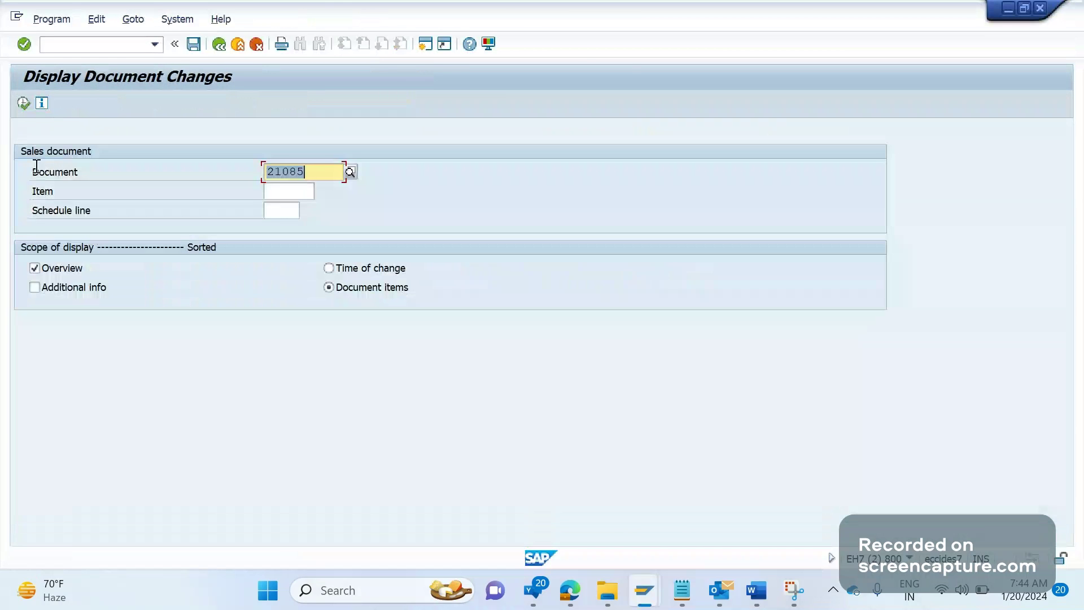
left_click(23, 103)
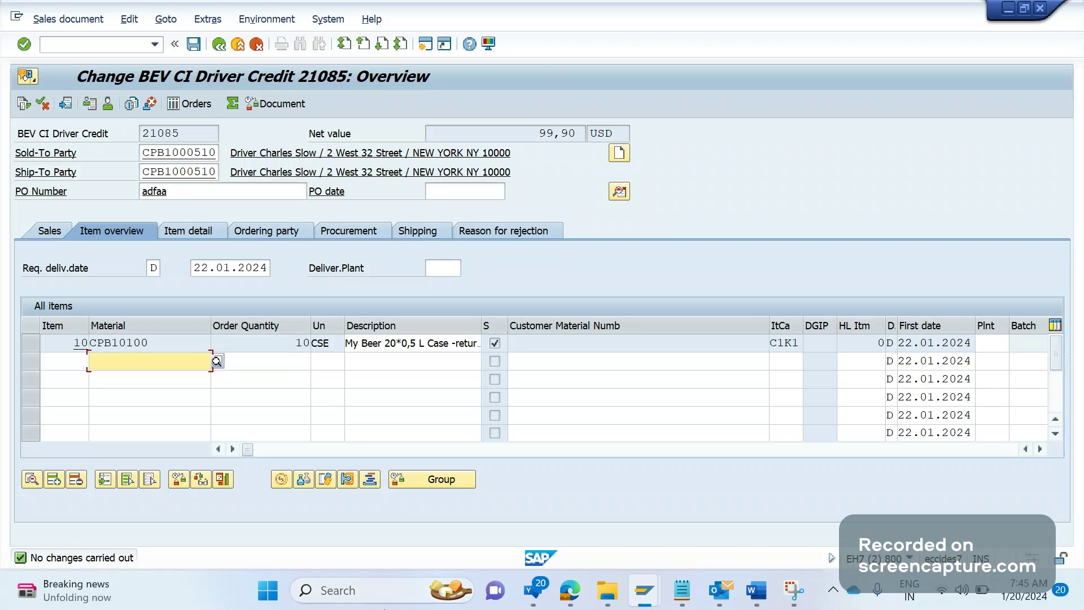
Switch between the CDPOS results and credit memo windows, then return to the CDPOS selection screen
mouse_move(660, 605)
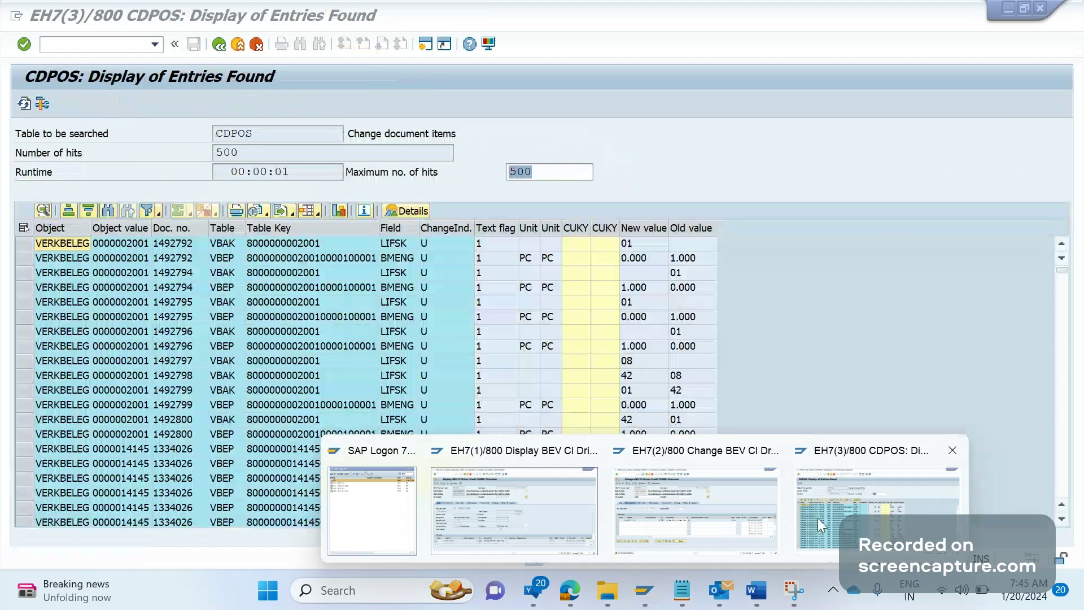
left_click(818, 517)
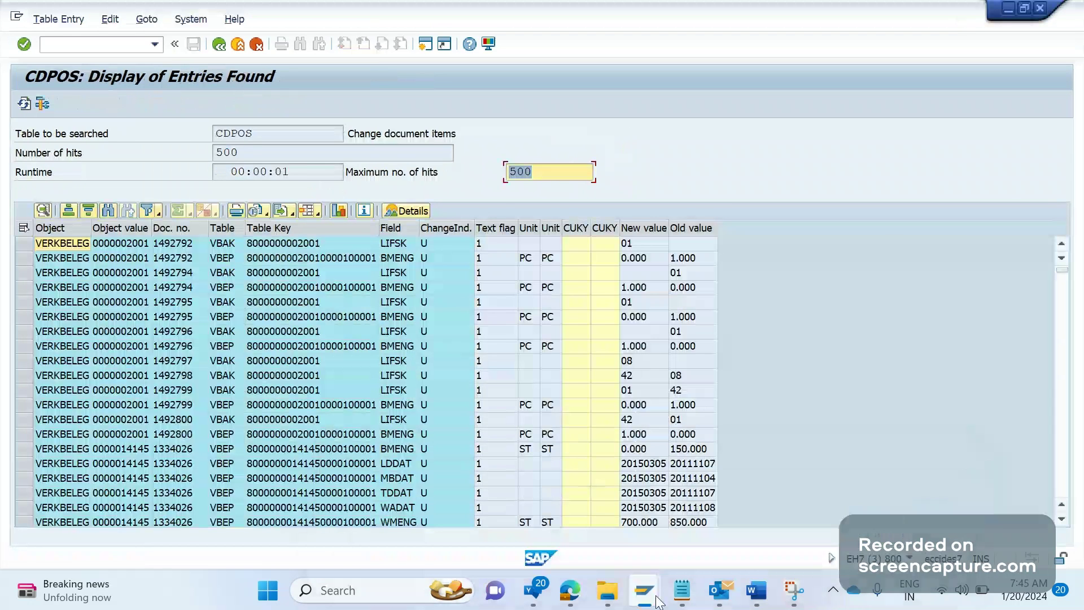
left_click(657, 599)
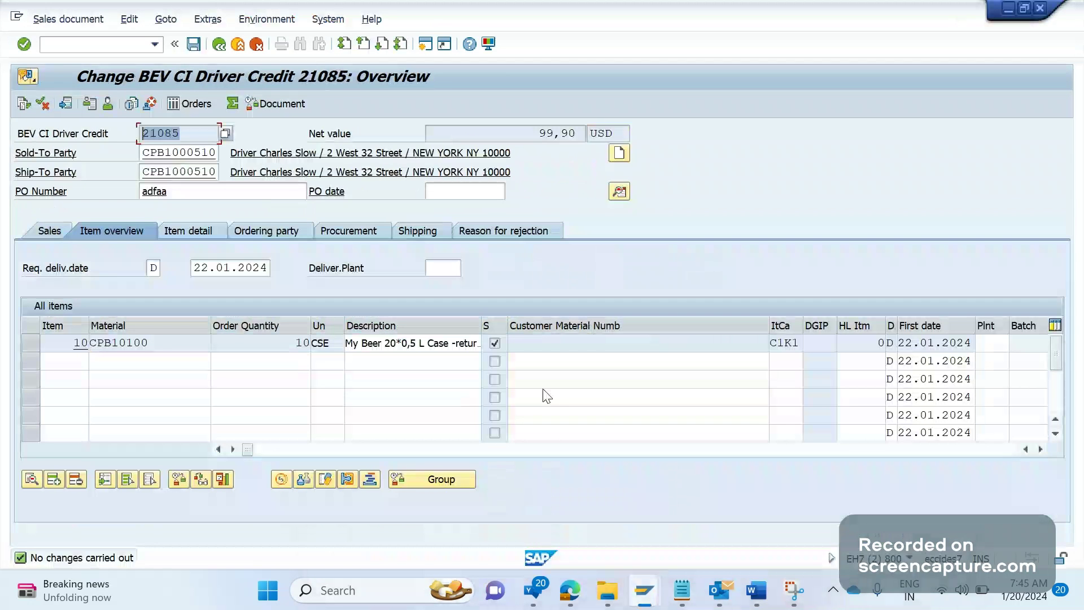
left_click(650, 590)
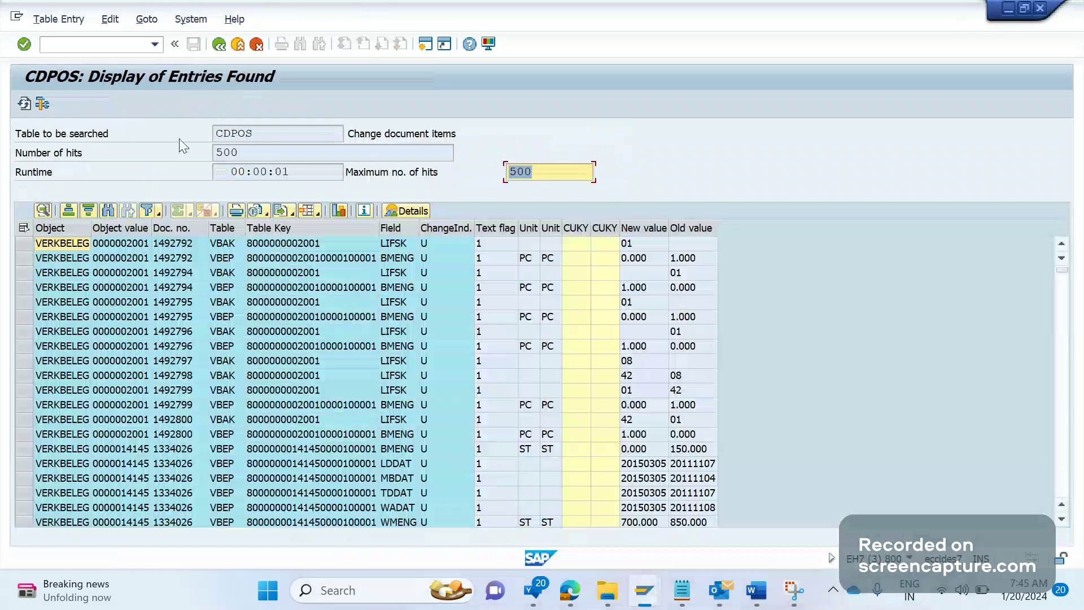
left_click(219, 45)
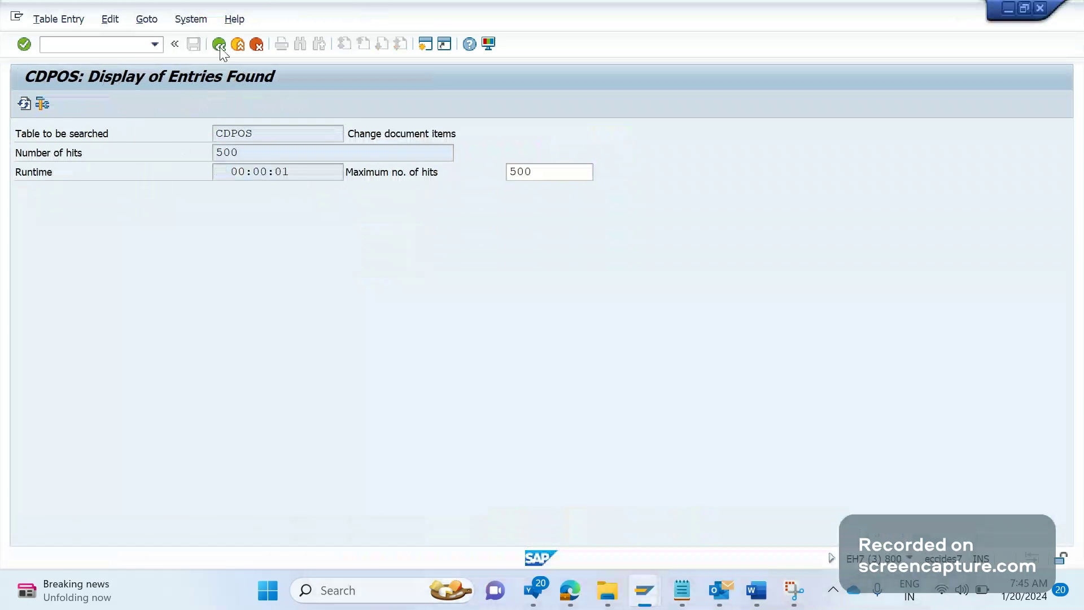
left_click(192, 301)
type("21085")
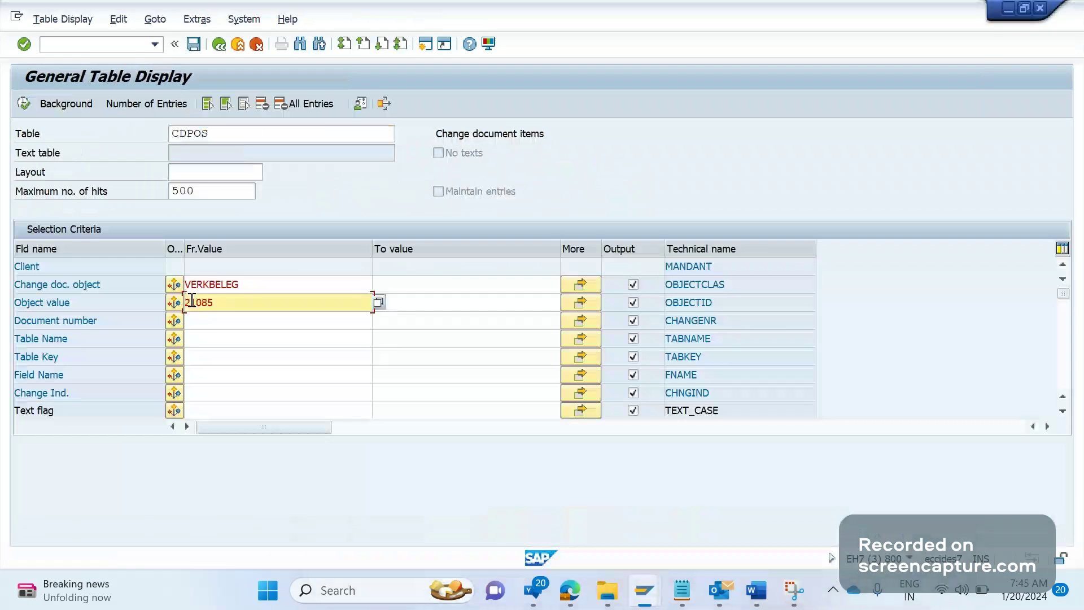
double_click(224, 138)
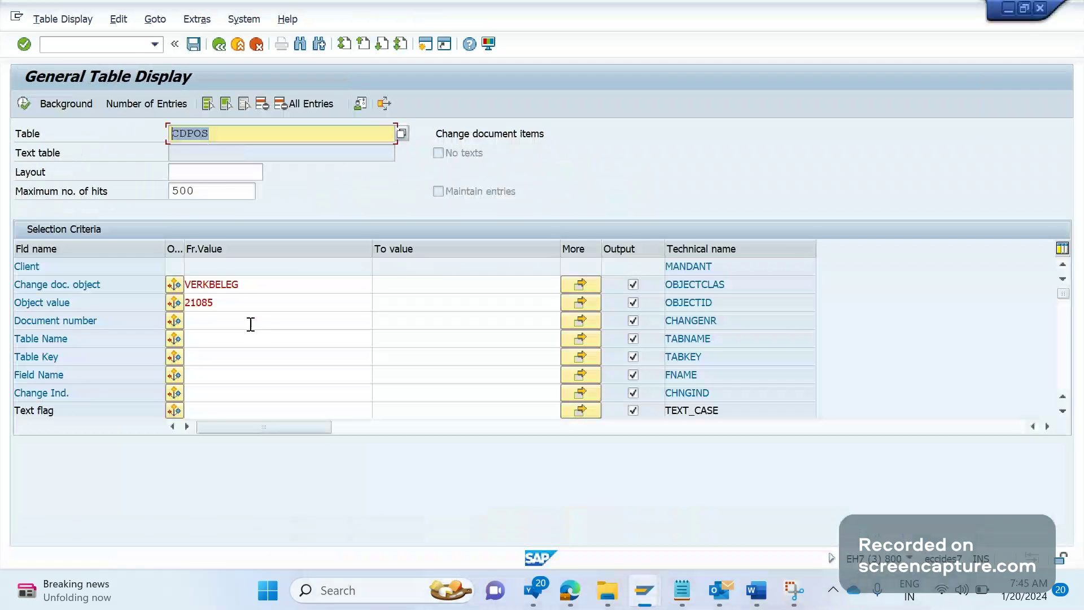
left_click(222, 304)
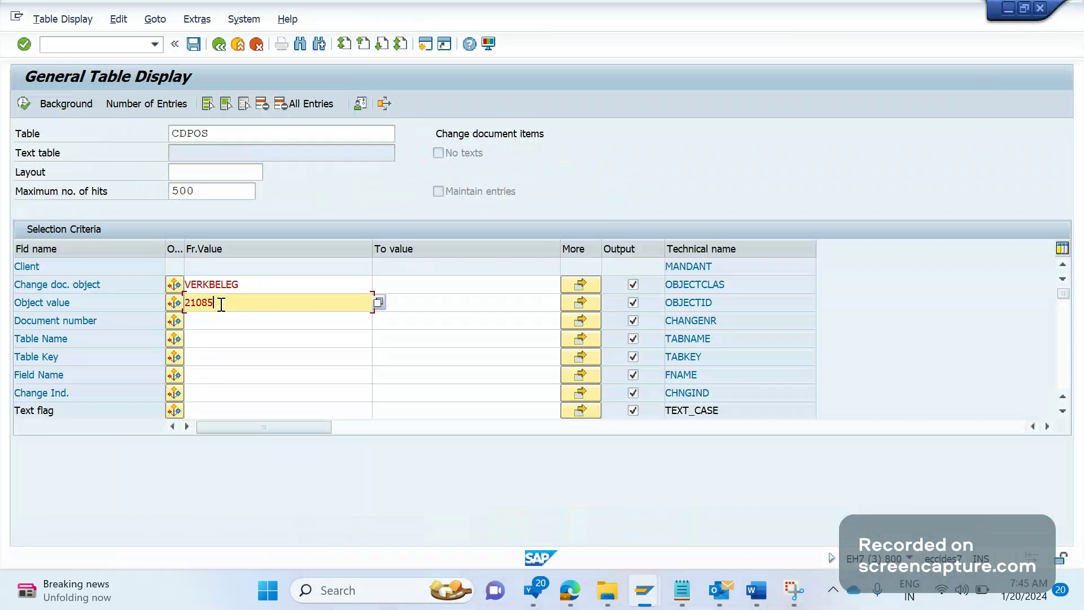
left_click_drag(221, 305, 190, 310)
left_click(192, 307)
type("00000")
key("F8")
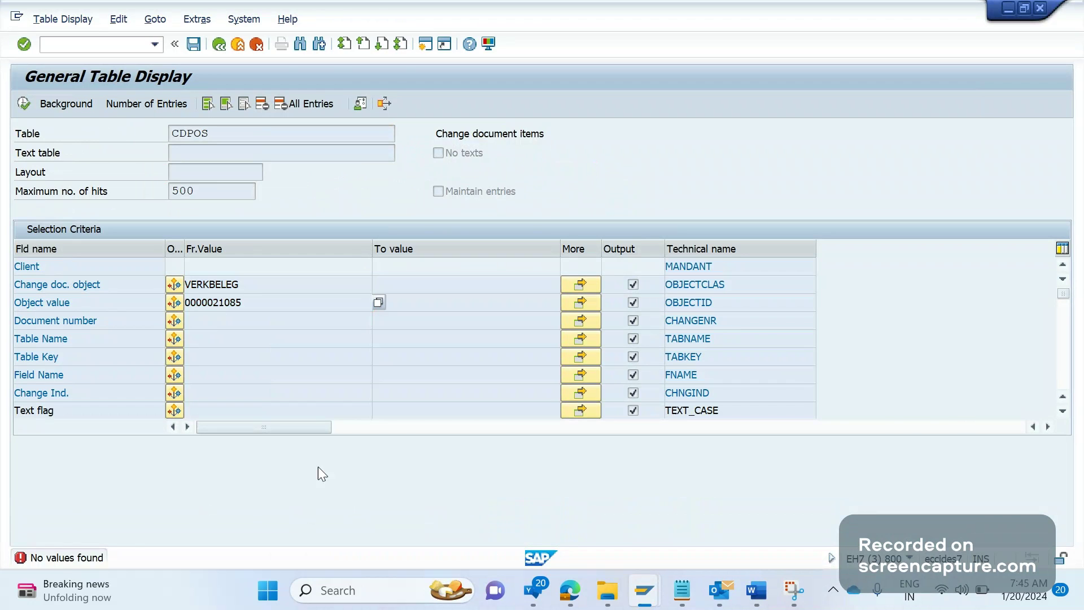
key("alt+Tab")
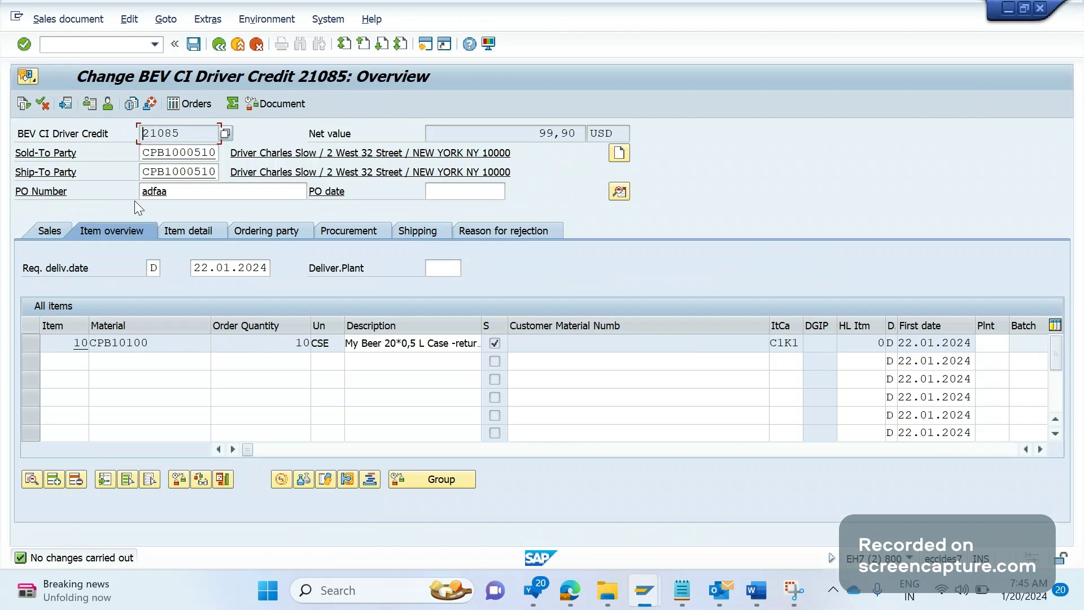
On the Sales tab, add a new item with material CPB10100 and dismiss the plant message
left_click(55, 232)
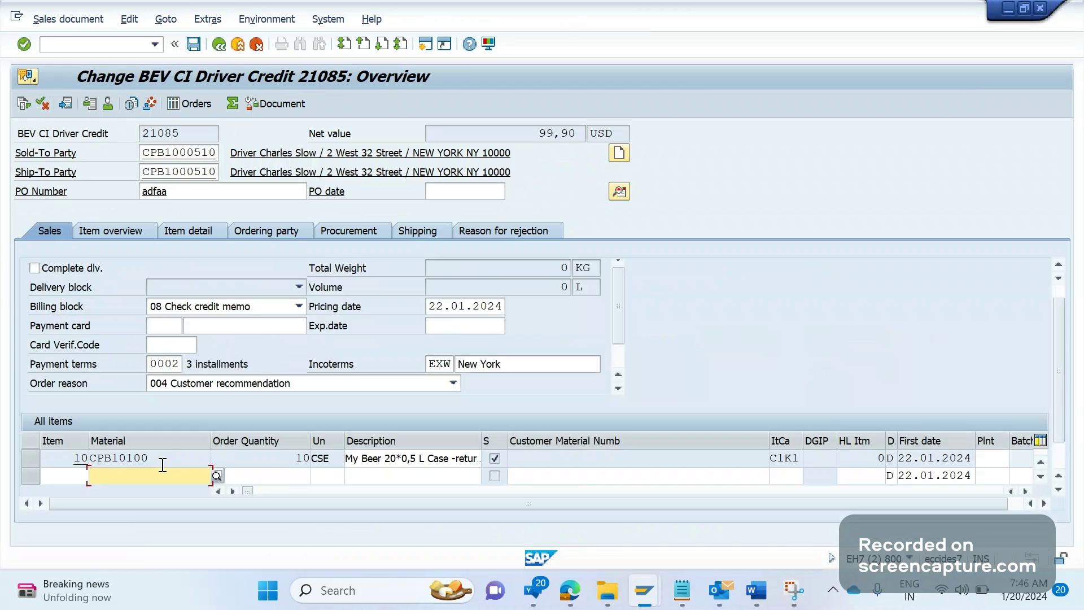
type("CPB10100")
key("Tab")
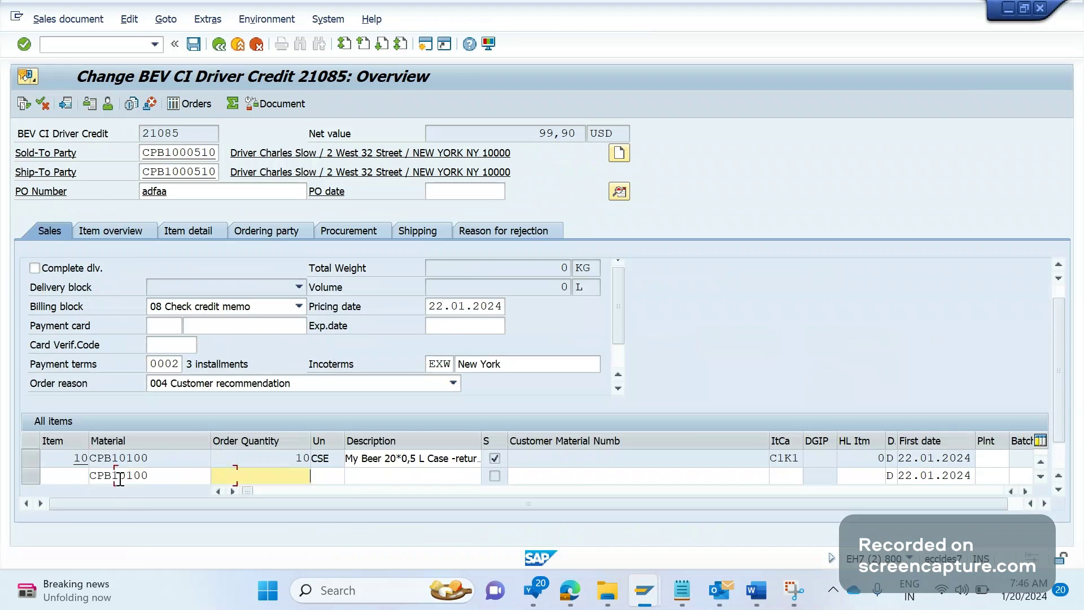
key("Return")
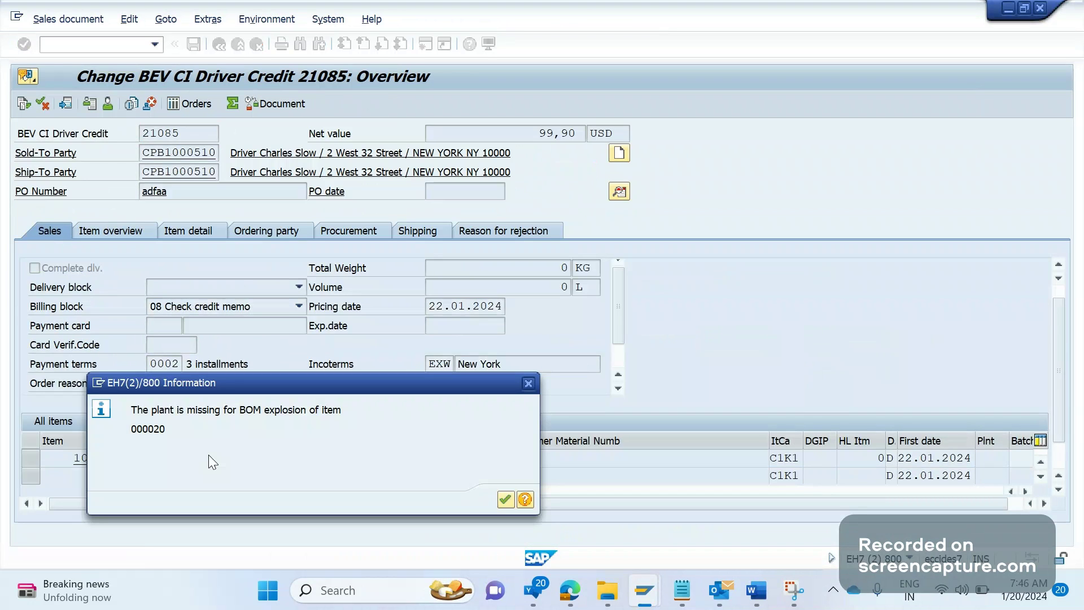
key("Return")
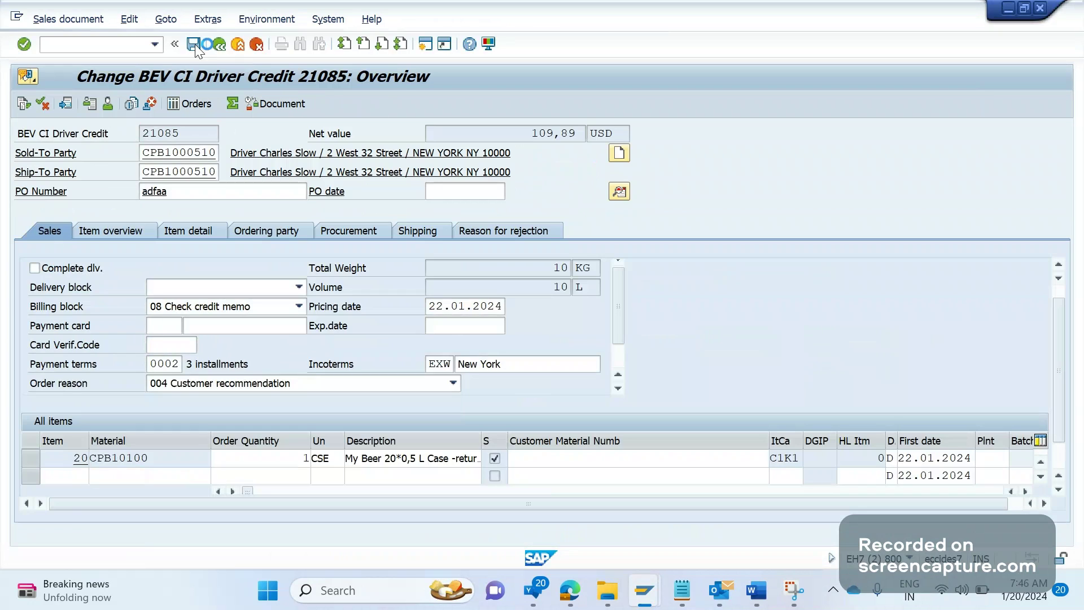
Save credit memo 21085 despite the delivery group, schedule line and incompleteness messages
left_click(194, 44)
key("Return")
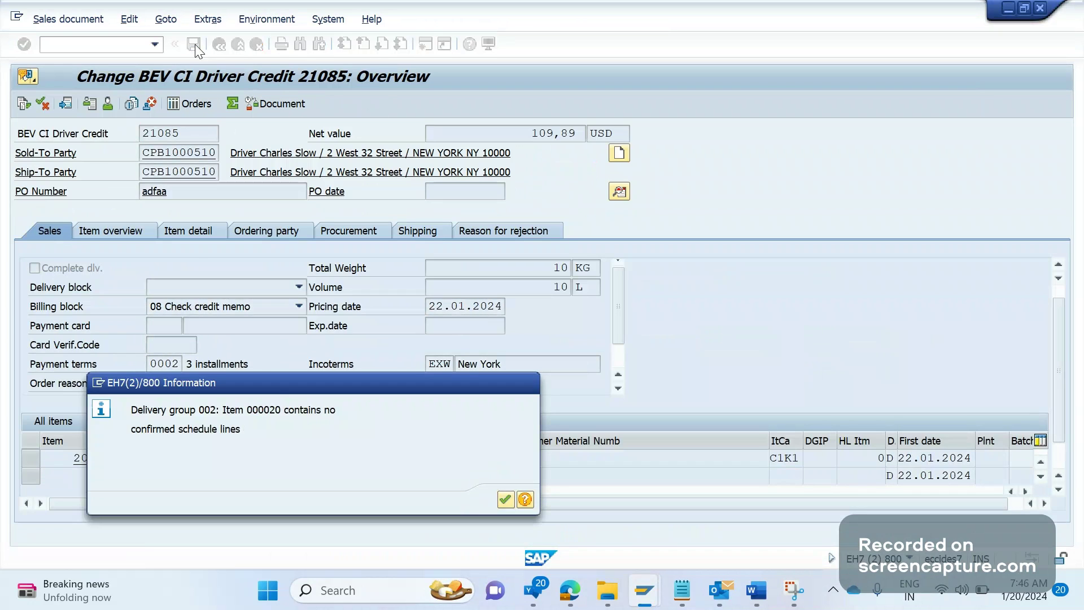
key("Return")
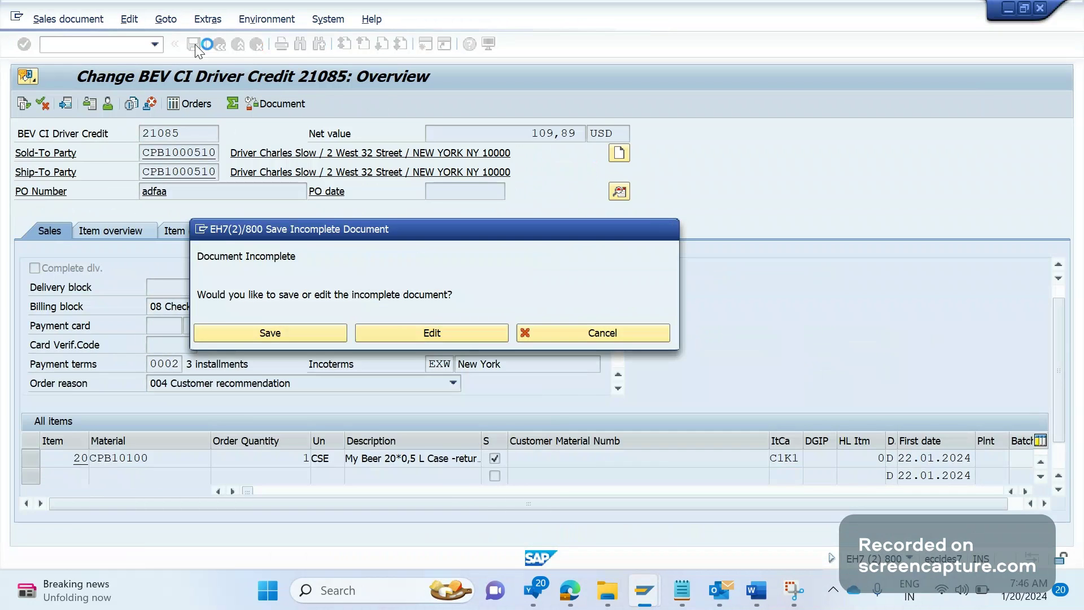
key("Return")
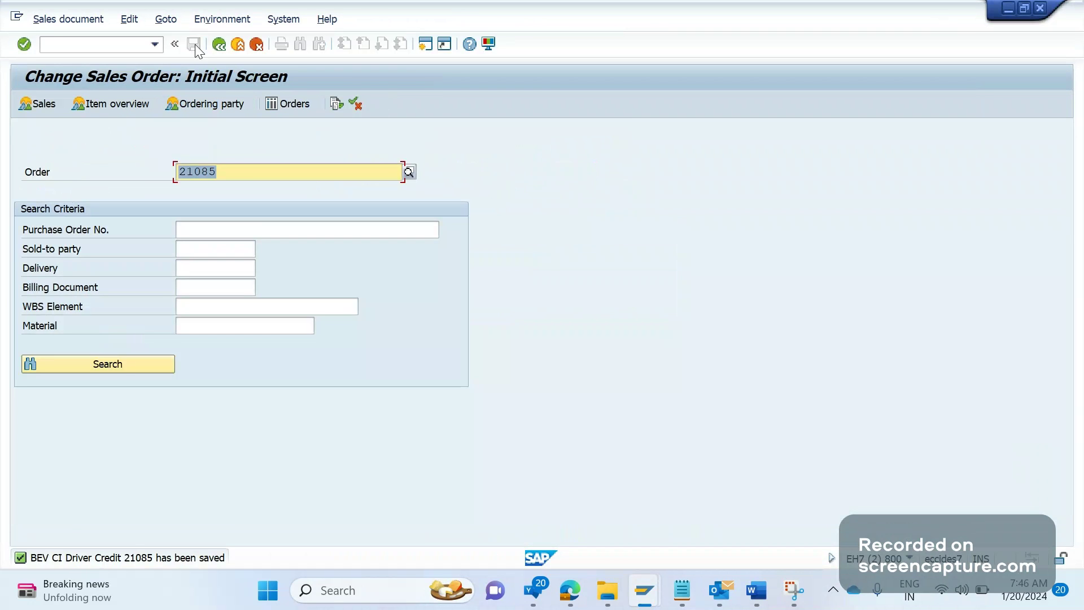
key("Return")
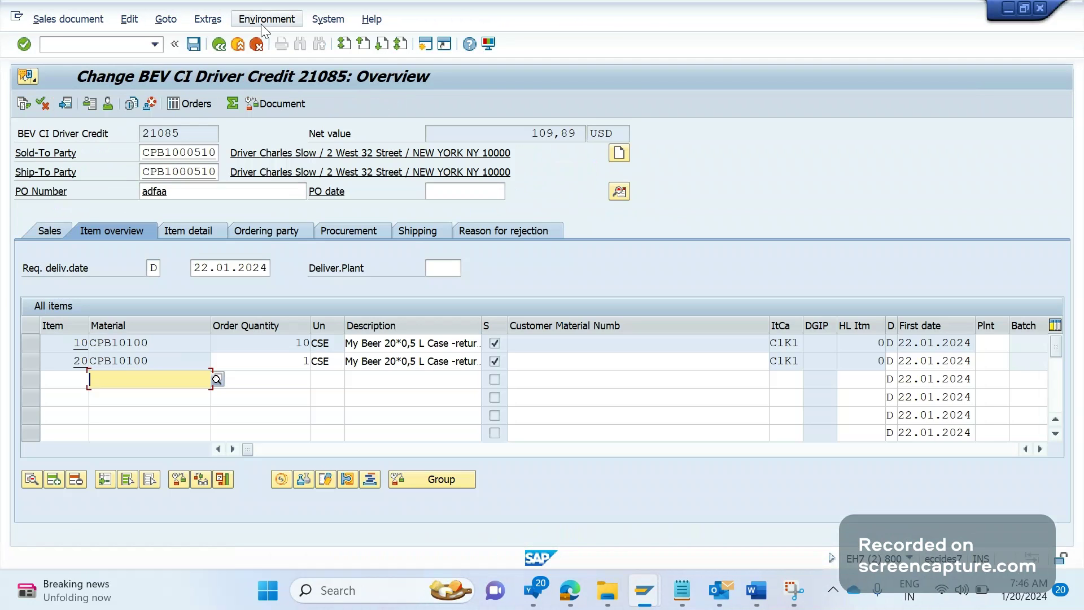
Display the change log for 21085, check the item 20 created entry, then return to CDPOS
left_click(261, 24)
left_click(265, 96)
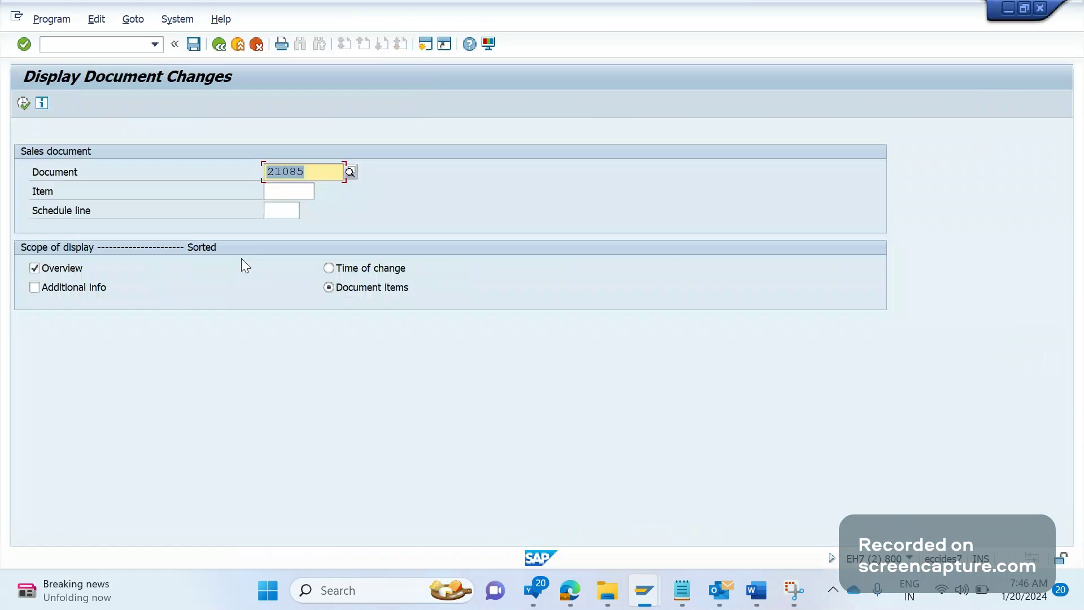
left_click(23, 103)
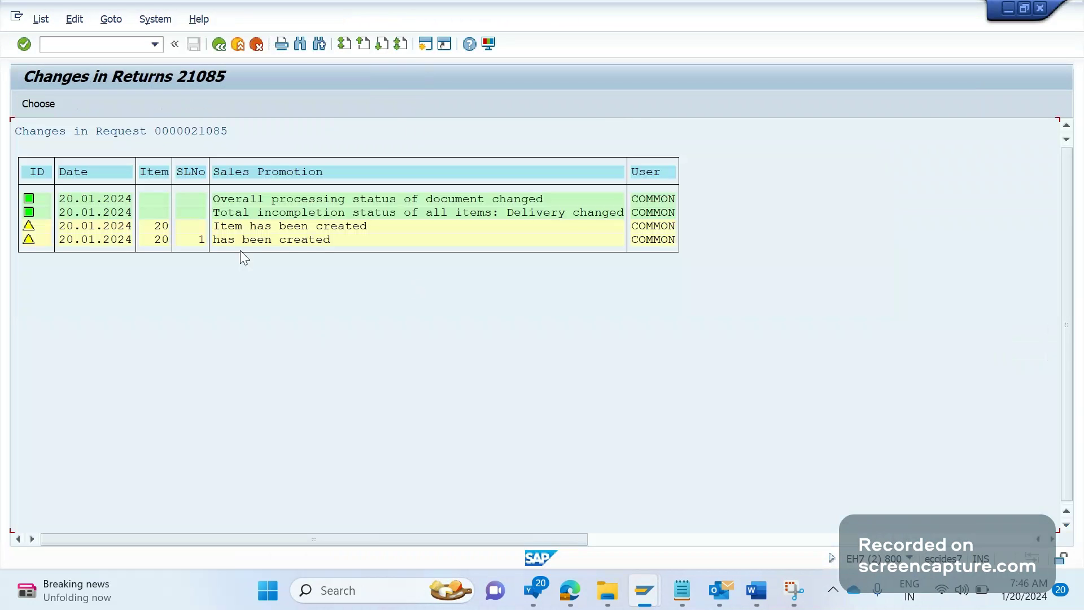
left_click(278, 228)
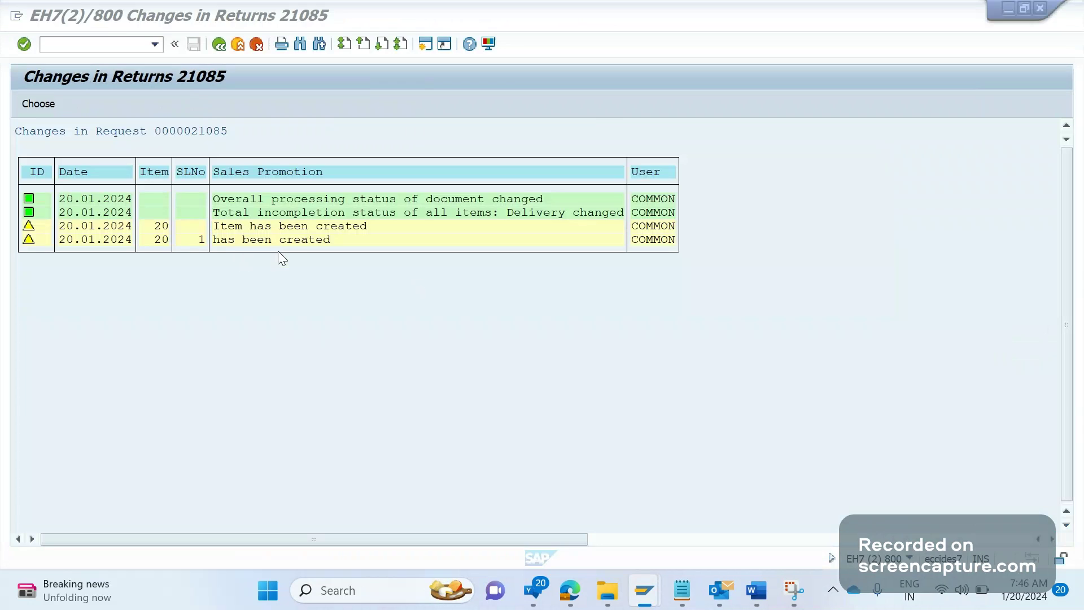
key("alt+Tab")
left_click(20, 100)
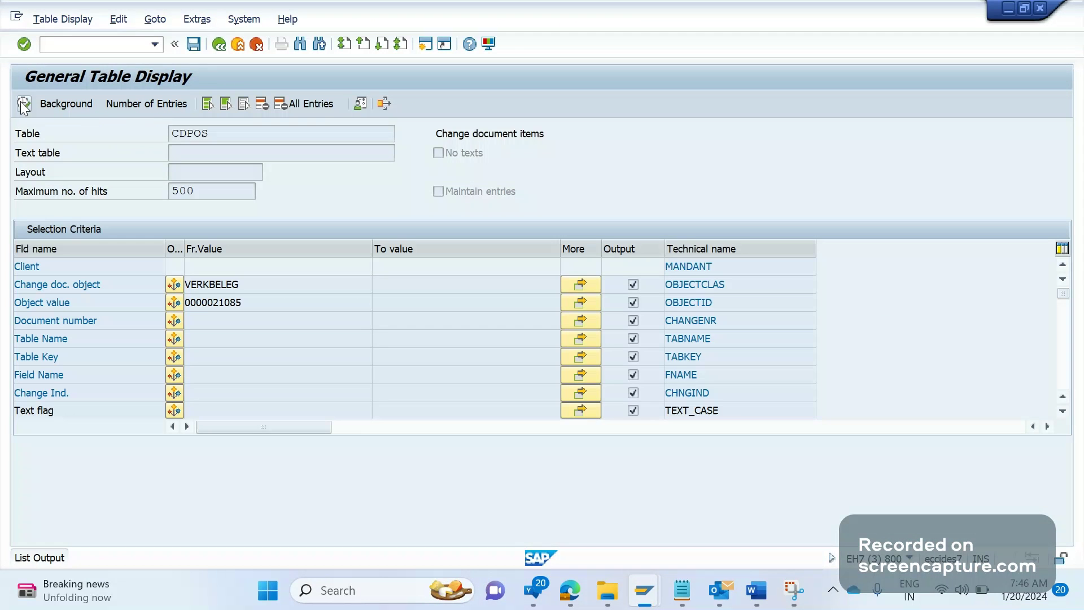
key("Tab")
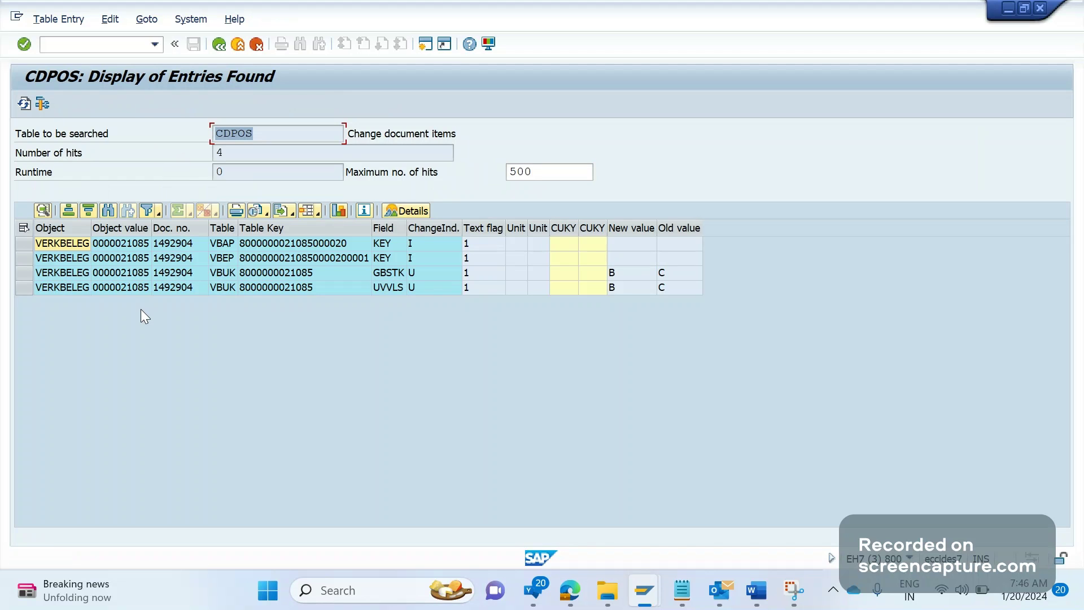
left_click(115, 256)
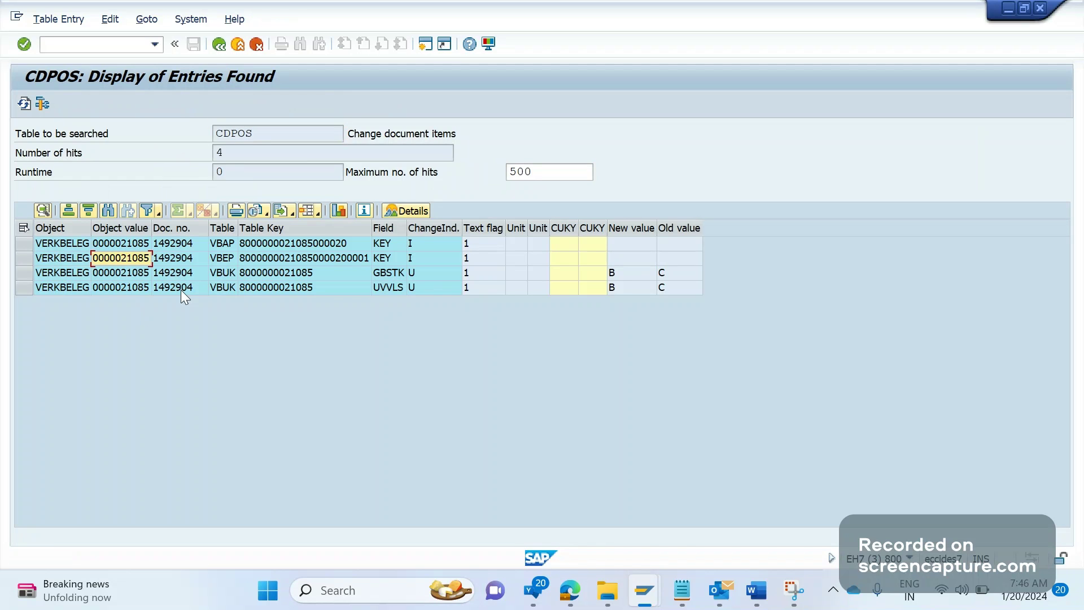
left_click(222, 244)
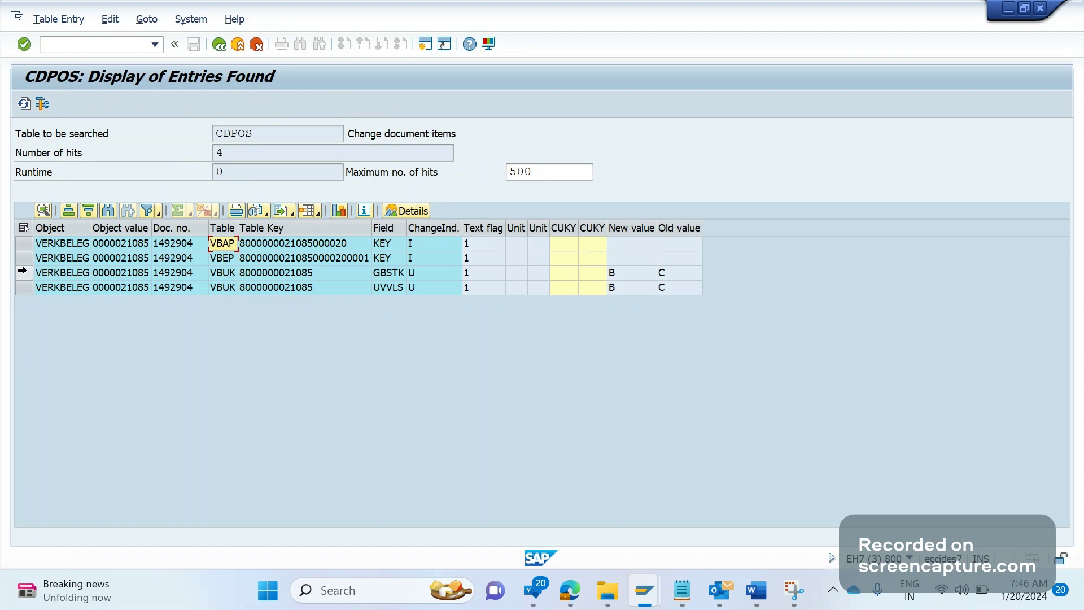
left_click(22, 272)
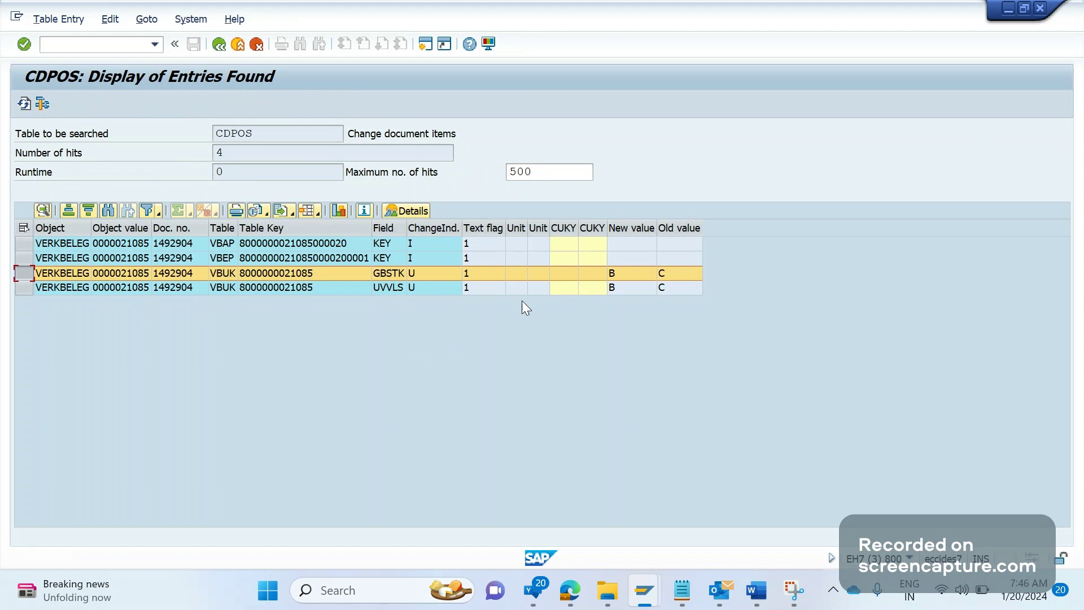
left_click(629, 273)
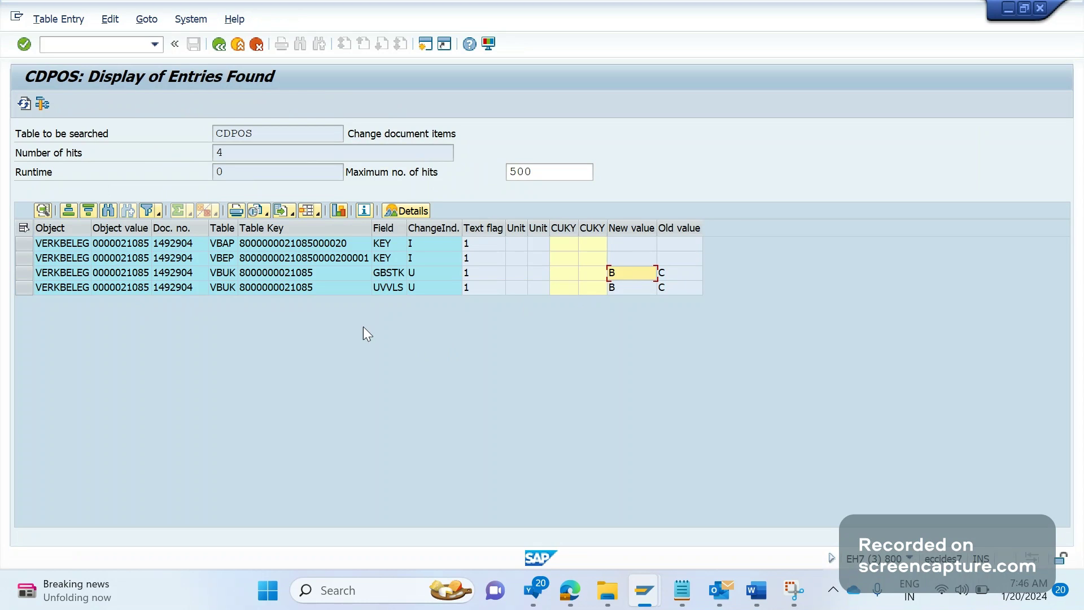
left_click(390, 287)
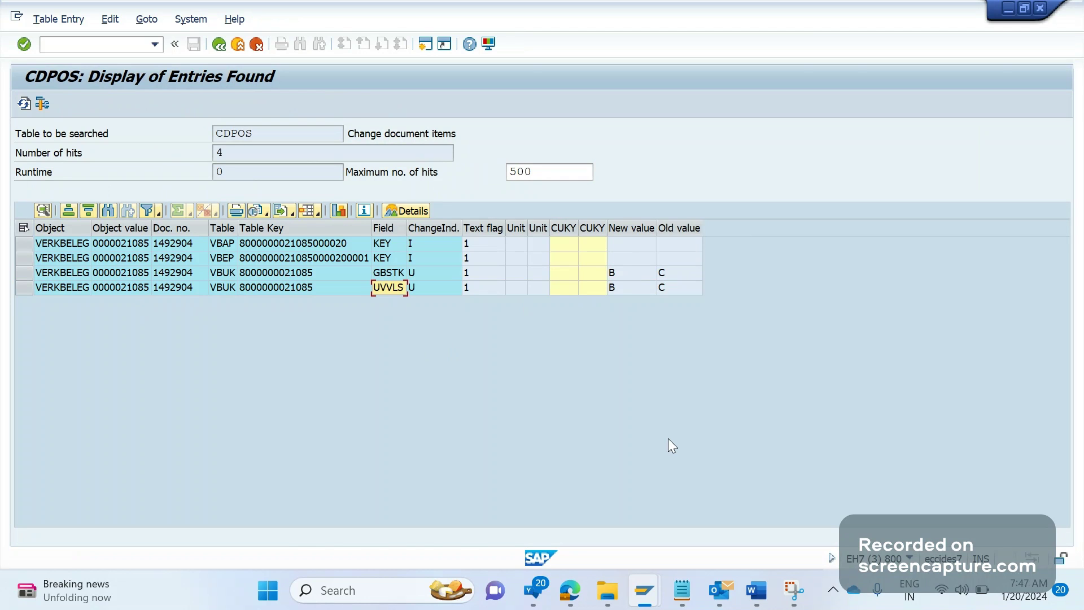
left_click(755, 590)
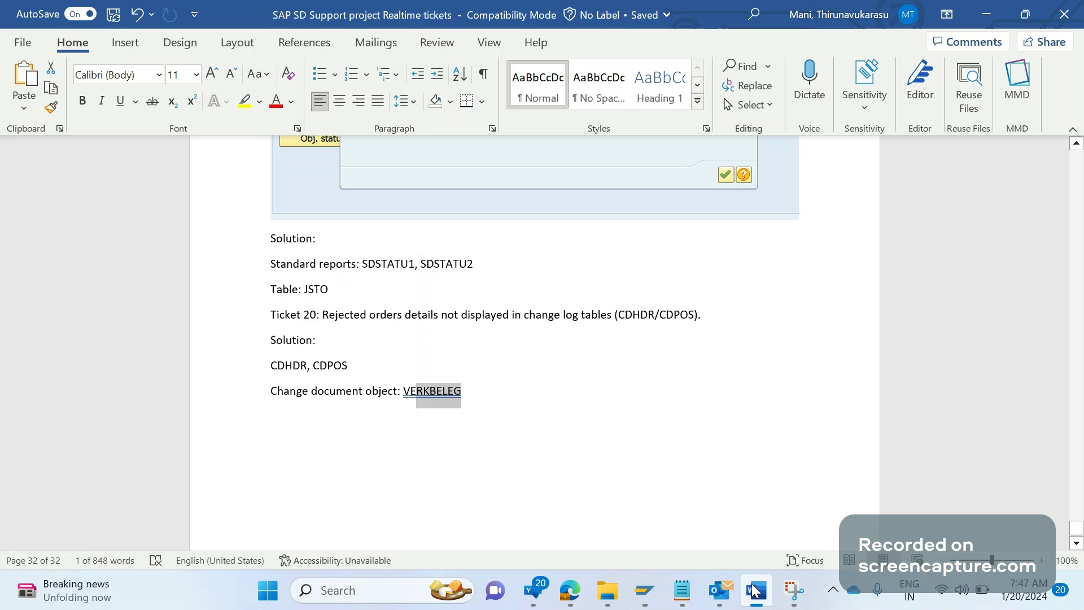
left_click(642, 453)
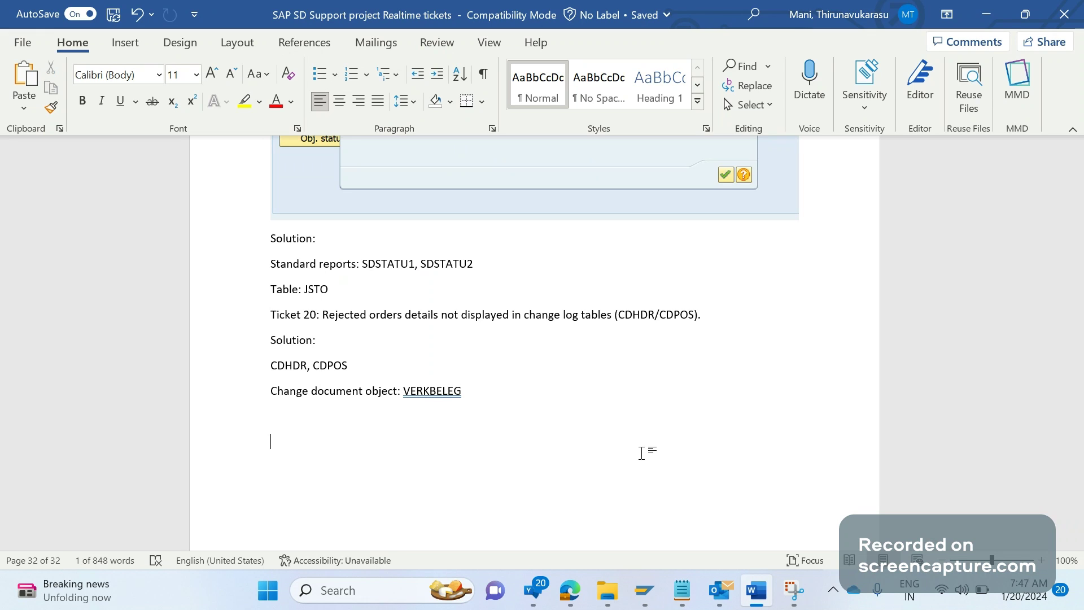